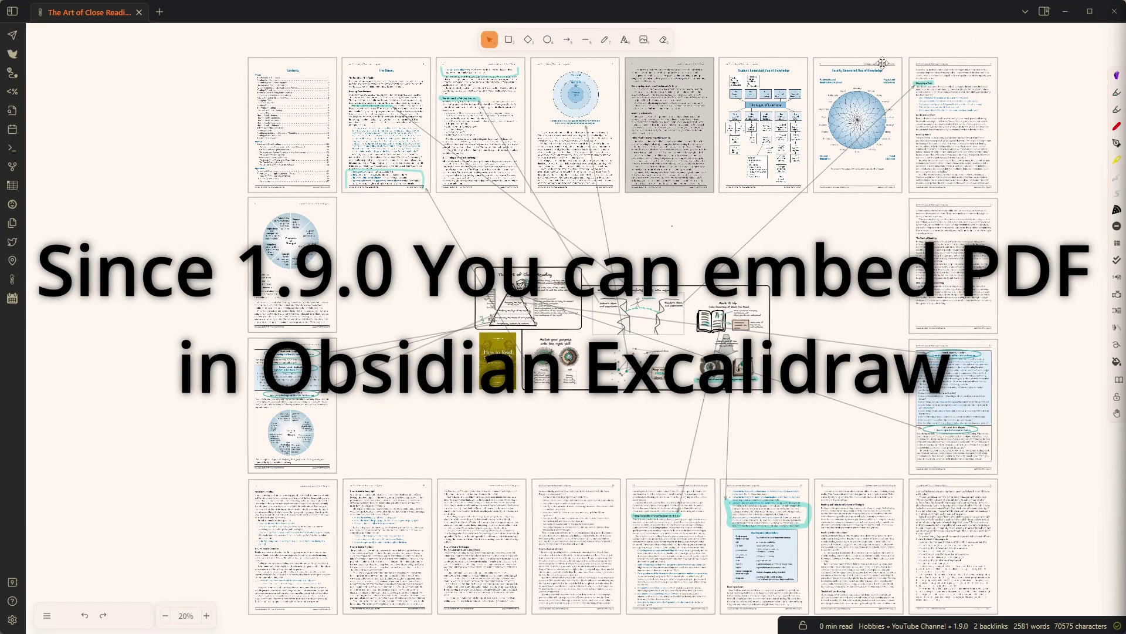
Zoom the canvas from 20% to 75% and pan so page 3's circle diagram is centred
scroll(608, 64, "up", 5)
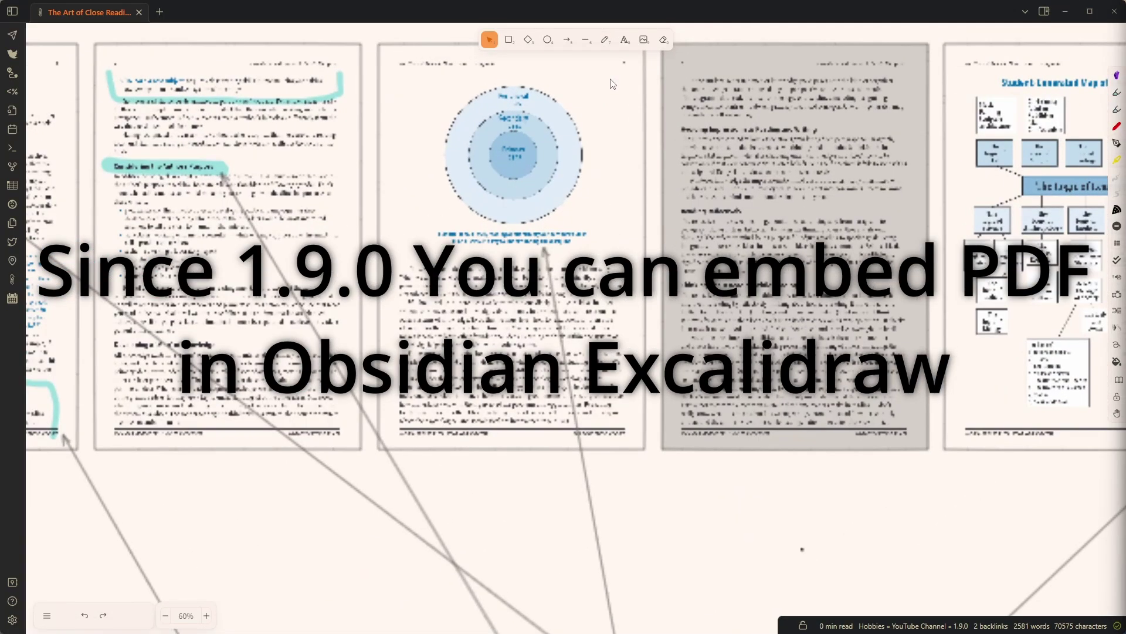
scroll(612, 84, "up", 2)
left_click_drag(605, 115, 632, 175)
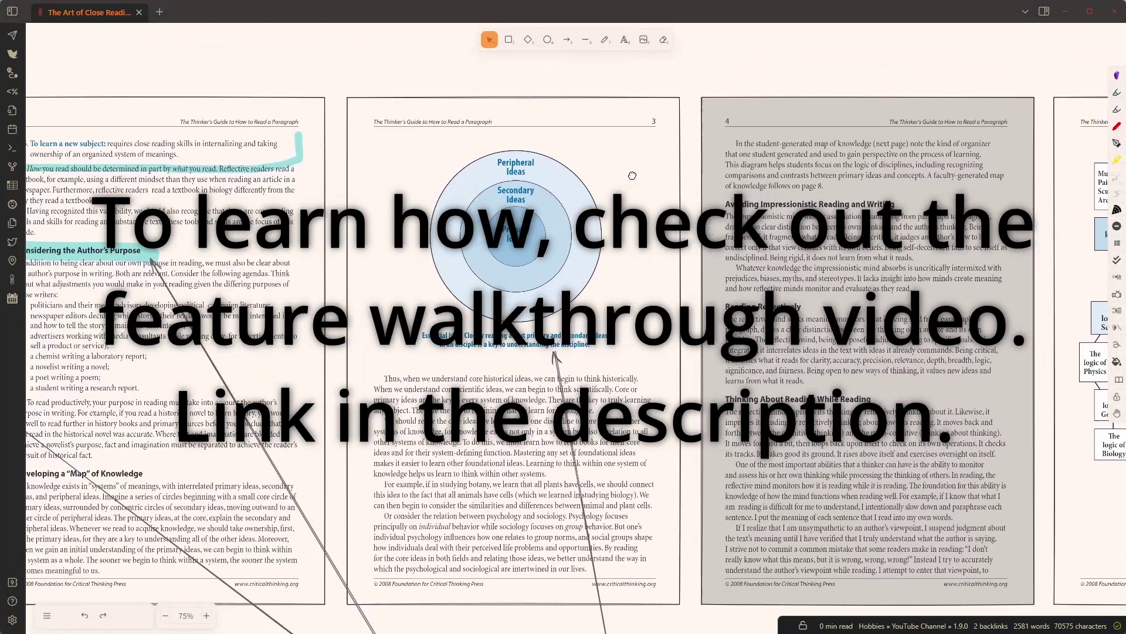
scroll(632, 175, "up", 1)
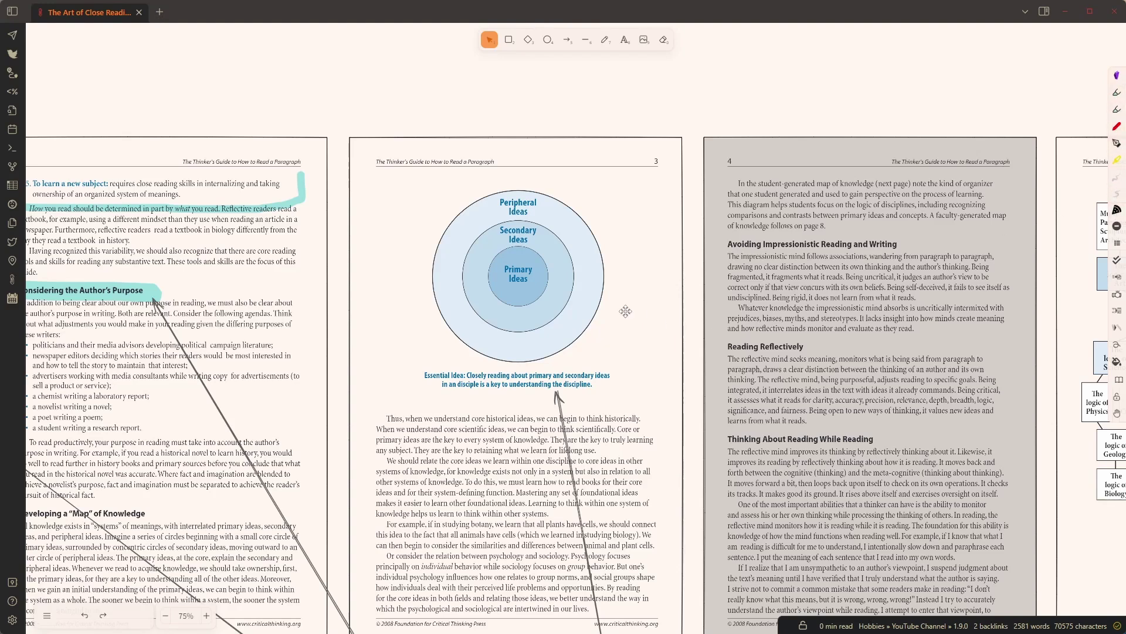
scroll(625, 311, "down", 1)
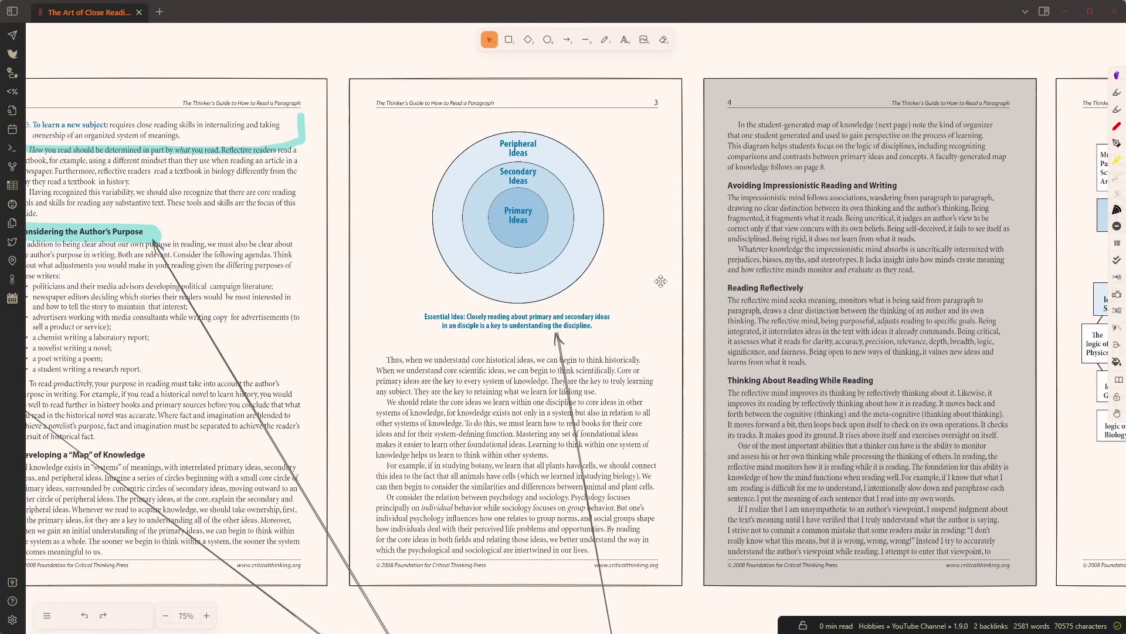
Highlight page 3's core-ideas sentence in cyan, extend it onto page 4, and stroke the circle diagram
left_click(1117, 94)
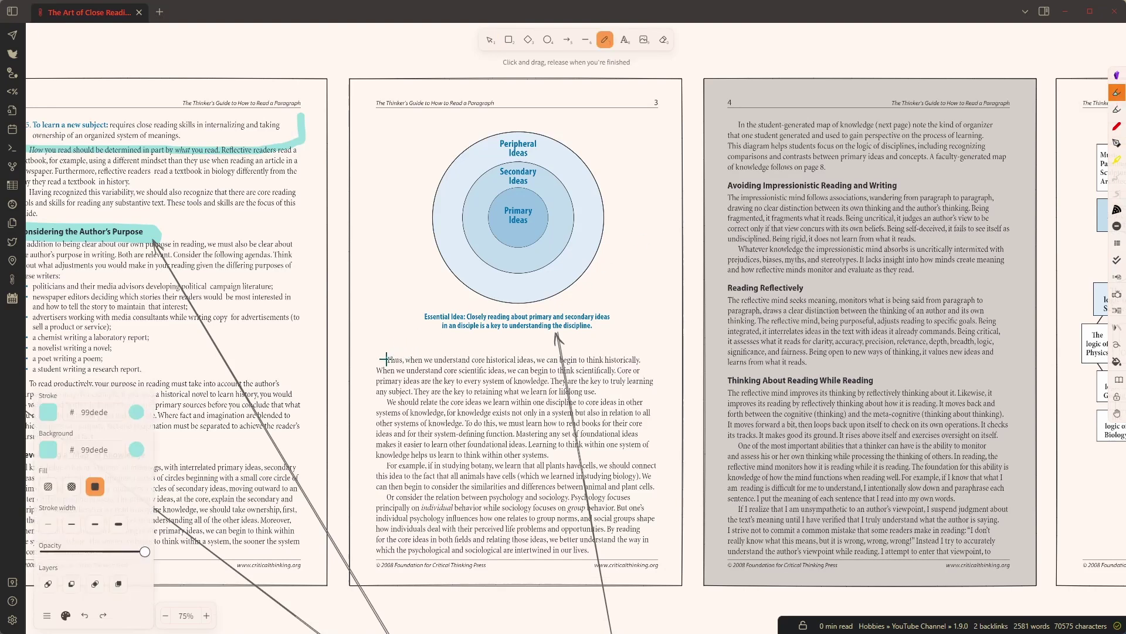
mouse_move(385, 358)
left_mouse_down()
mouse_move(646, 360)
mouse_move(371, 371)
left_mouse_up()
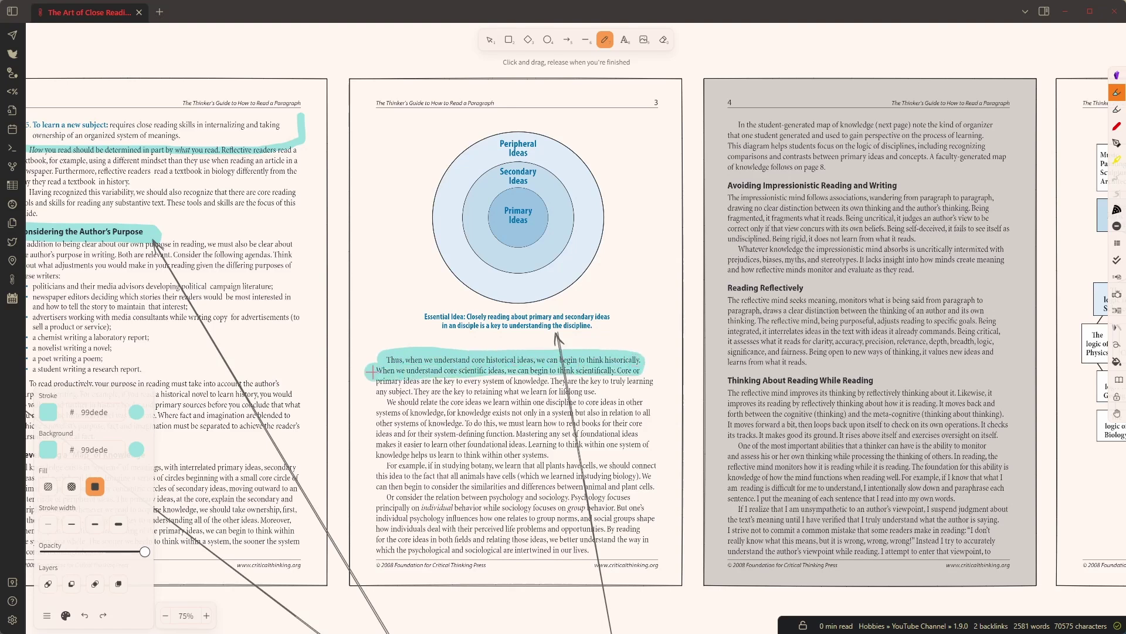
left_click_drag(652, 358, 1047, 357)
left_click_drag(620, 289, 433, 145)
left_click_drag(519, 118, 520, 131)
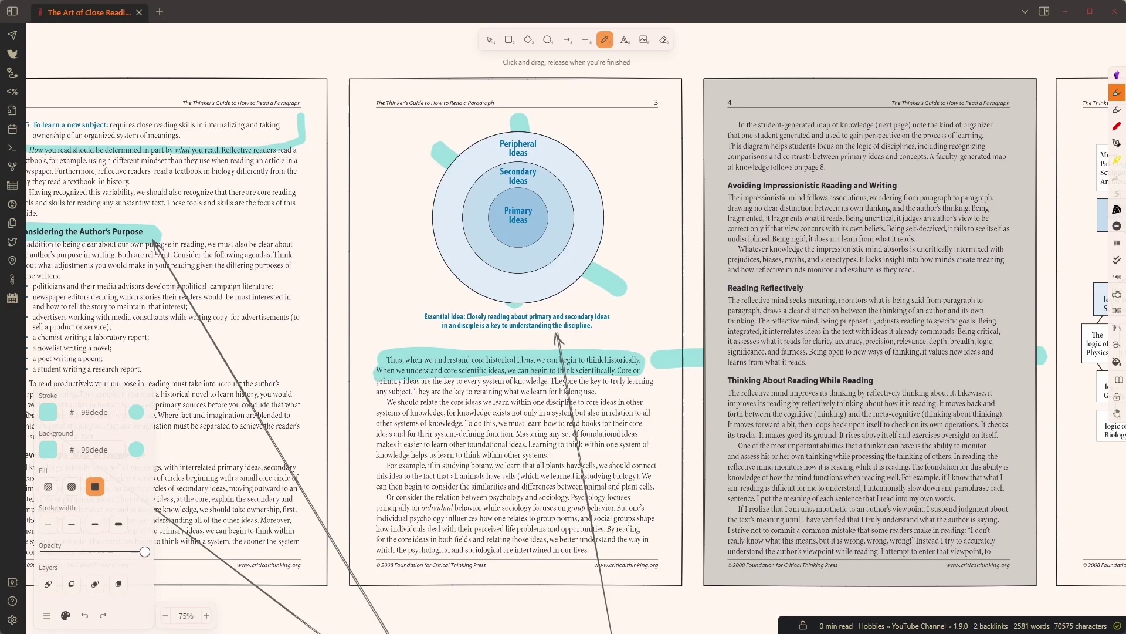
With the translucent blue pen, highlight the system-defining function line and stroke over Primary Ideas
left_click(1117, 110)
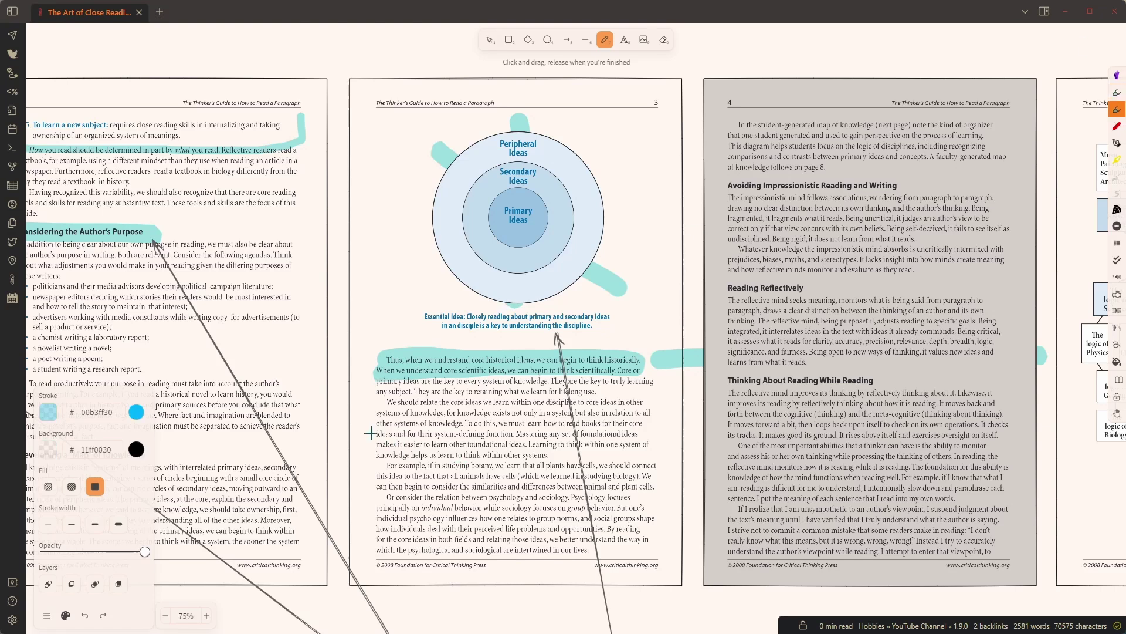
left_click_drag(370, 433, 996, 435)
mouse_move(555, 264)
left_mouse_down()
mouse_move(496, 147)
mouse_move(537, 182)
mouse_move(507, 168)
left_mouse_up()
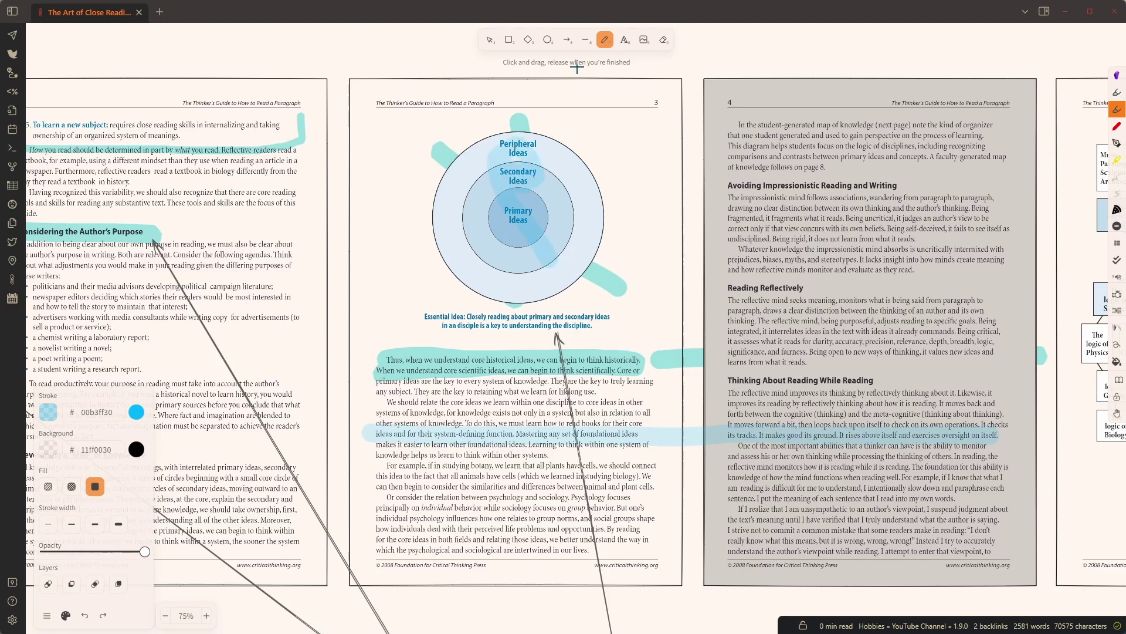
Underline the Avoiding Impressionistic Reading and Writing heading with a thin red line and lock the tool
left_click(585, 41)
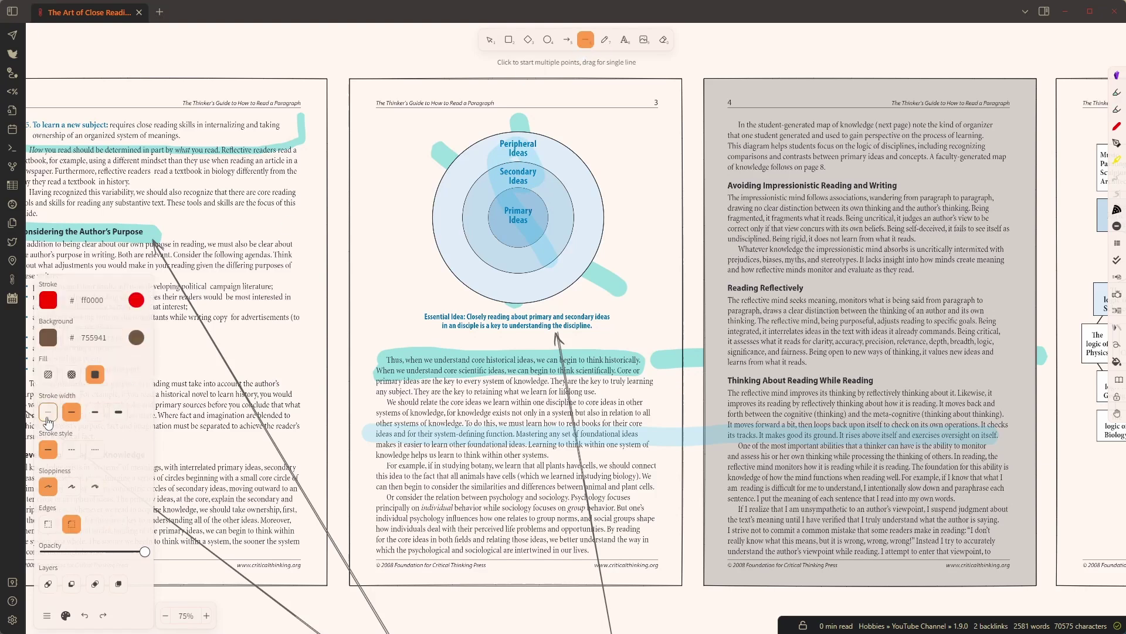
left_click(48, 411)
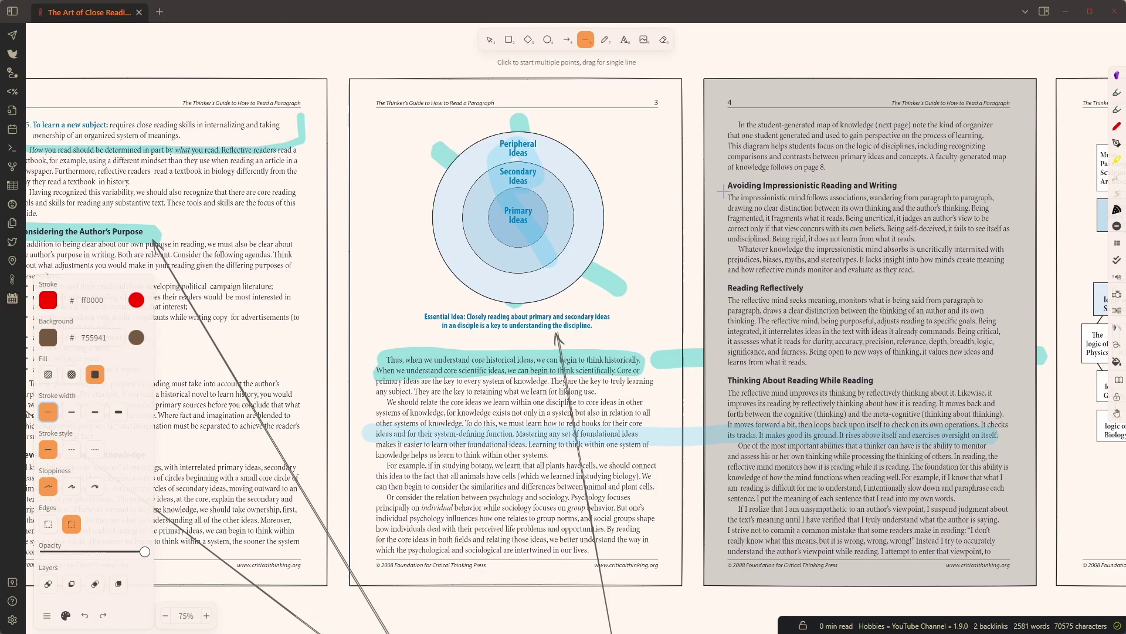
left_click_drag(725, 190, 906, 190)
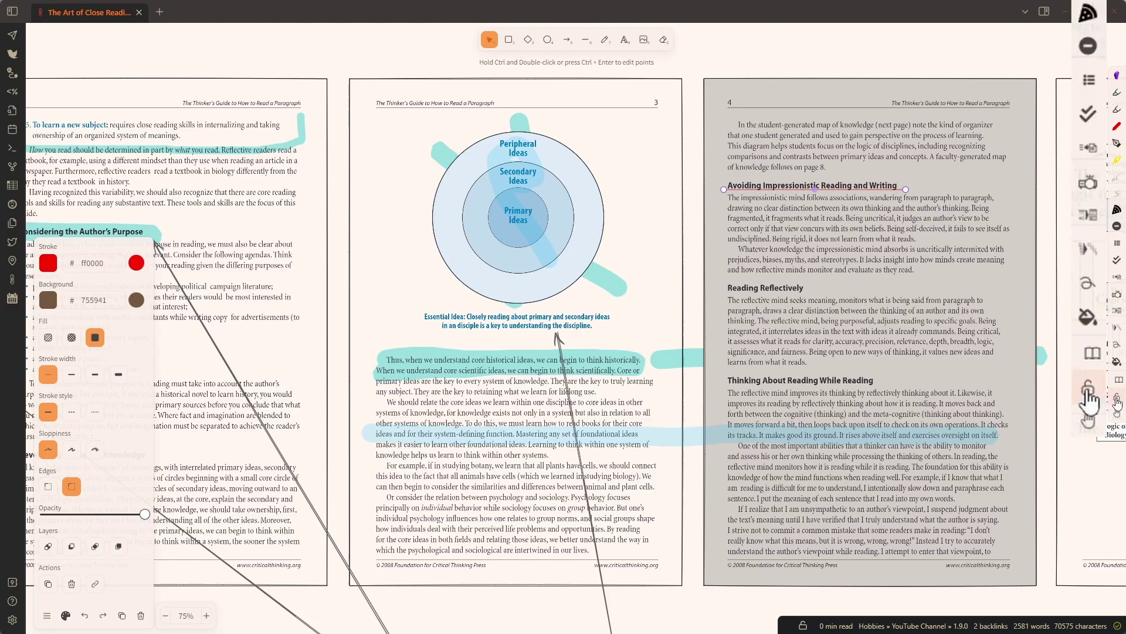
left_click(1089, 398)
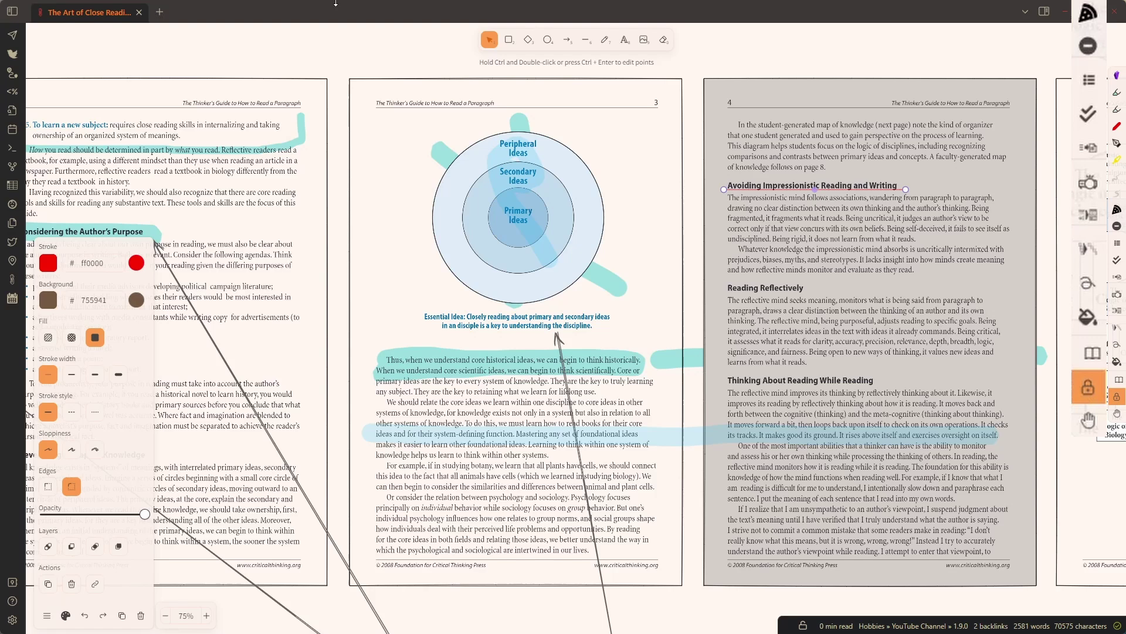
Underline the Whatever knowledge sentence, Reading Reflectively heading and following page-4 lines in red
left_click(585, 39)
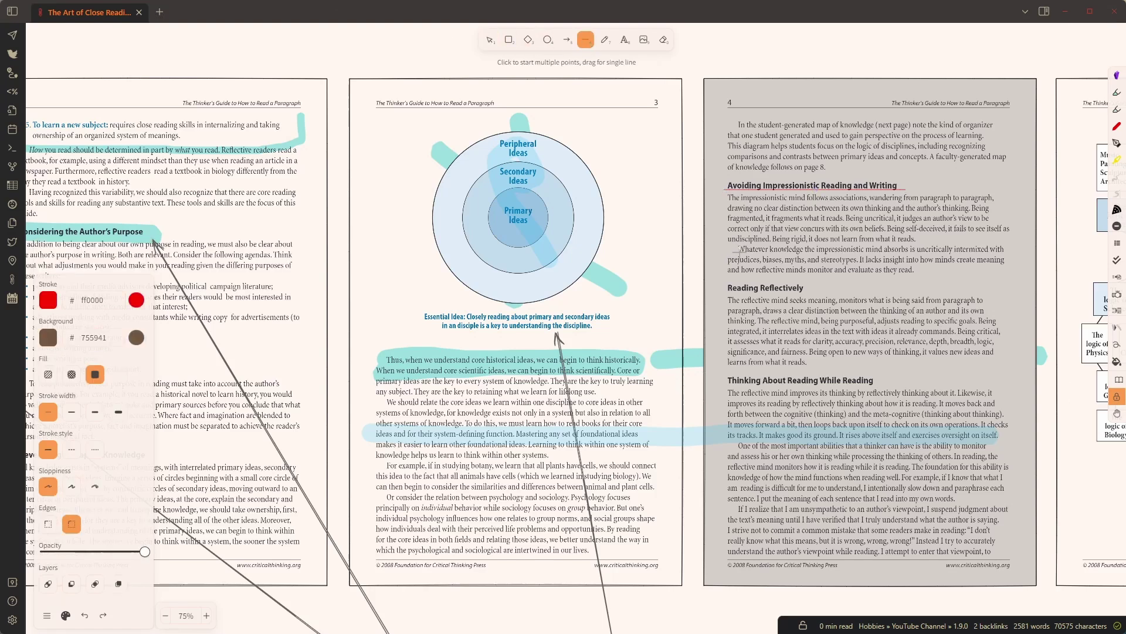
left_click_drag(737, 253, 1003, 253)
left_click_drag(724, 274, 920, 271)
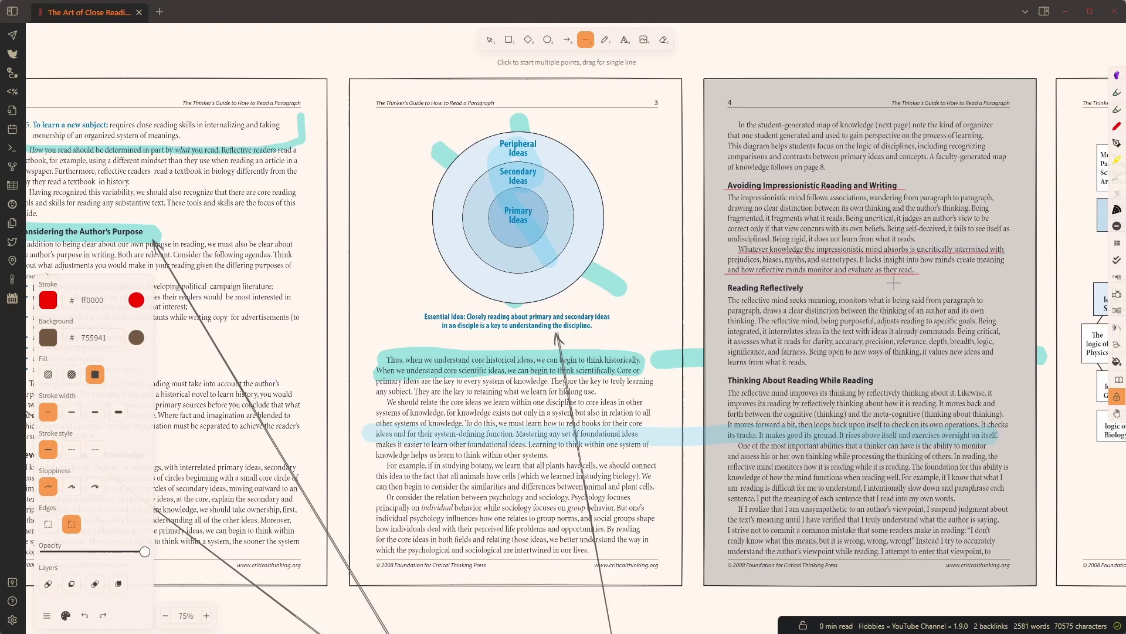
left_click_drag(738, 290, 802, 288)
left_click_drag(745, 304, 892, 309)
left_click_drag(990, 311, 1001, 309)
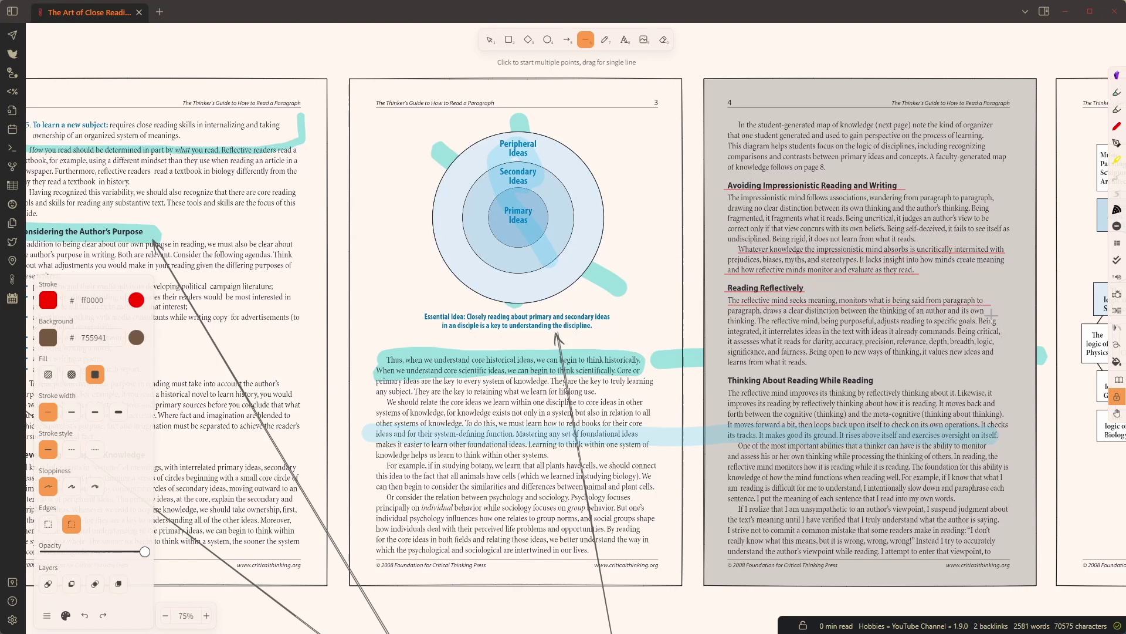
mouse_move(991, 305)
left_mouse_down()
mouse_move(956, 387)
mouse_move(810, 443)
mouse_move(803, 382)
mouse_move(858, 384)
mouse_move(892, 334)
mouse_move(931, 310)
mouse_move(990, 303)
left_mouse_up()
left_click_drag(723, 315, 984, 316)
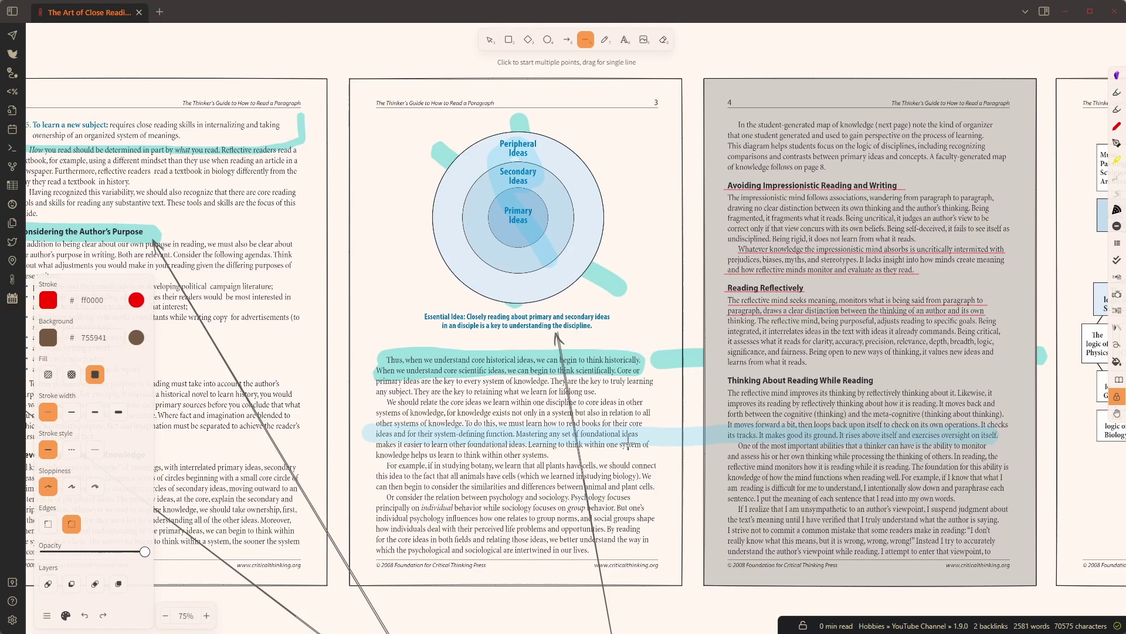
Mark the botany line, self-assessment line, Peripheral Ideas and Avoiding Impressionistic heading in yellow
left_click(1117, 160)
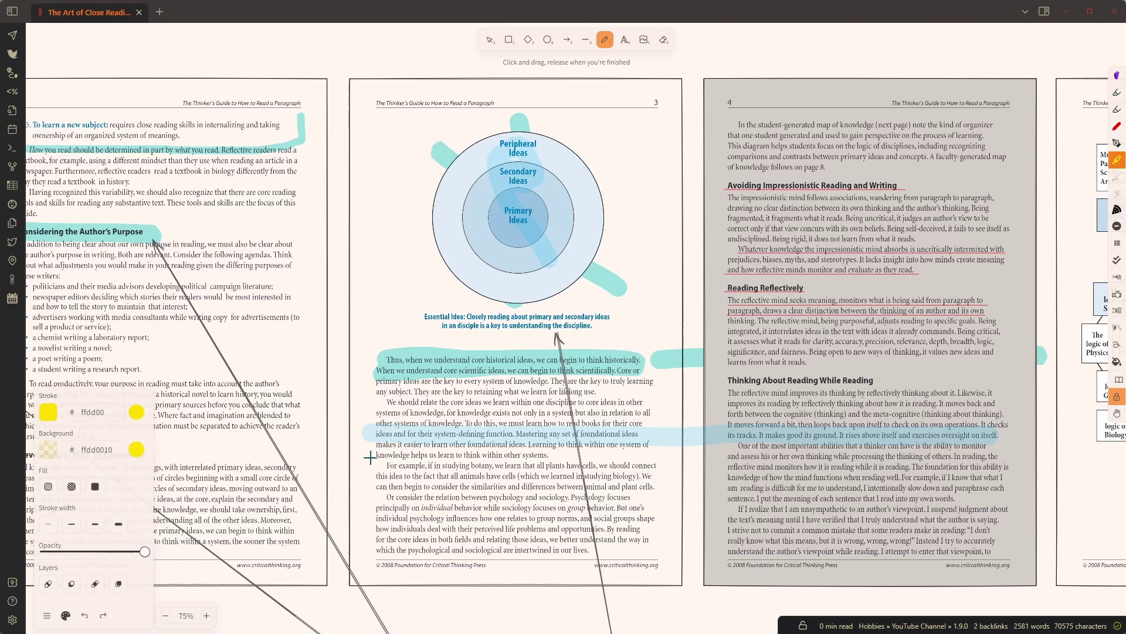
left_click_drag(382, 464, 626, 463)
left_click_drag(725, 453, 967, 456)
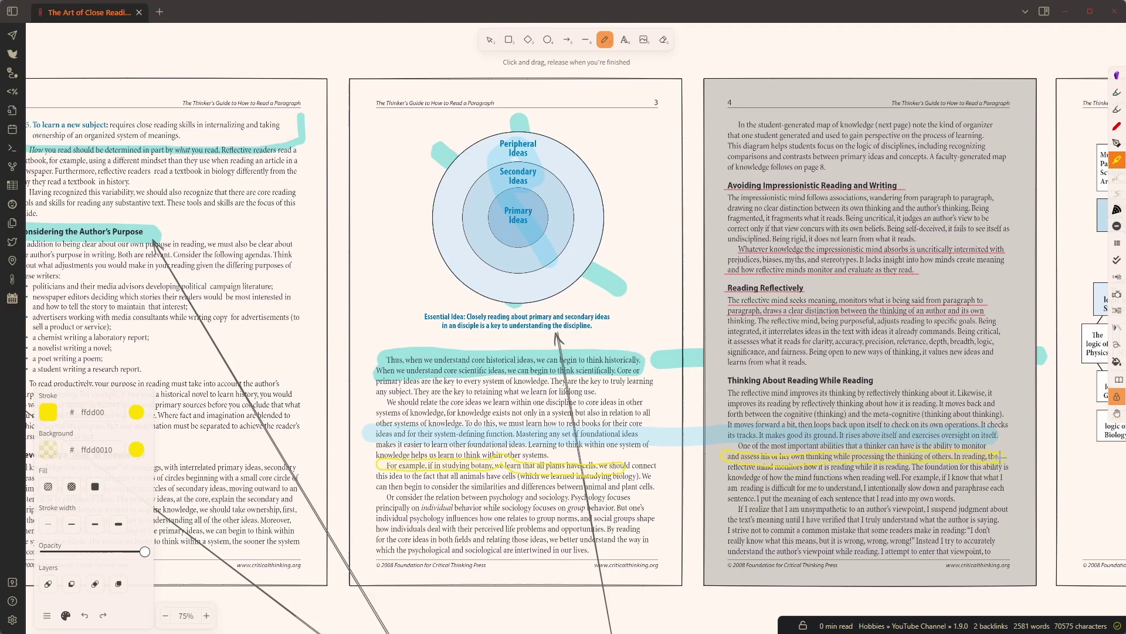
left_click_drag(493, 144, 497, 151)
left_click_drag(719, 184, 906, 185)
key("v")
left_click(693, 354)
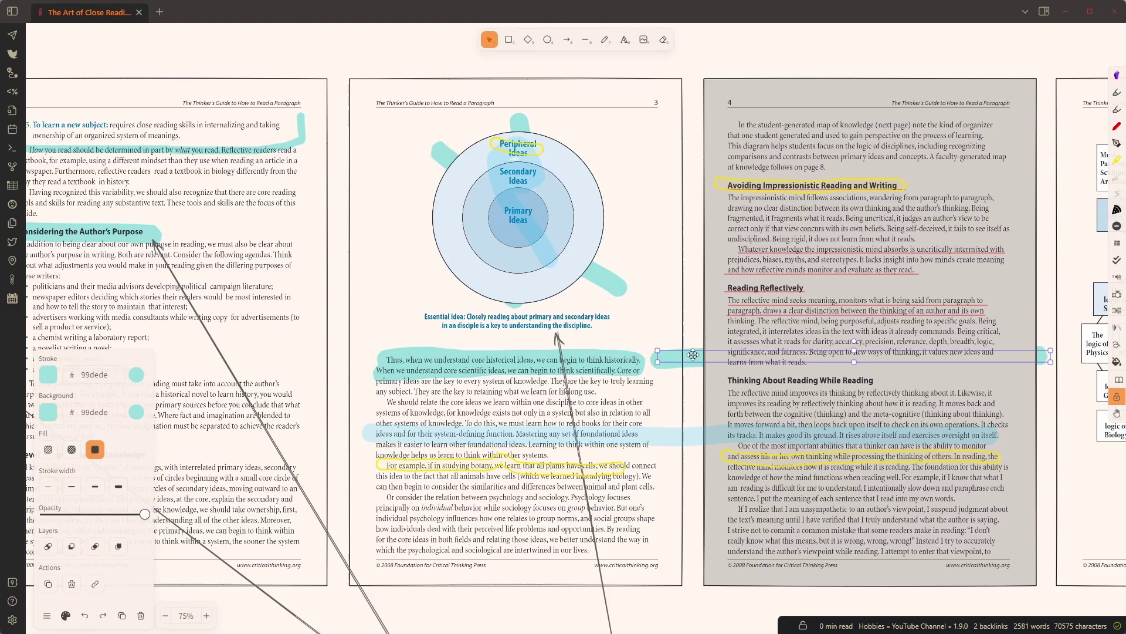
Draw two overlapping brown rounded rectangles above page 3 and fill the second one light beige
scroll(577, 94, "up", 1)
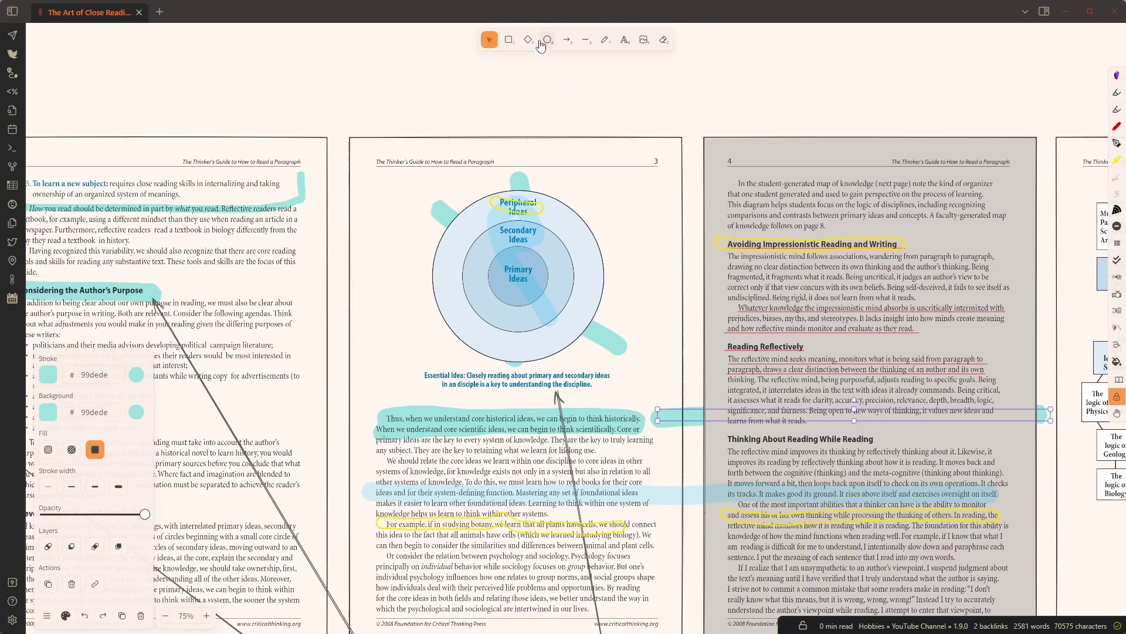
left_click(509, 40)
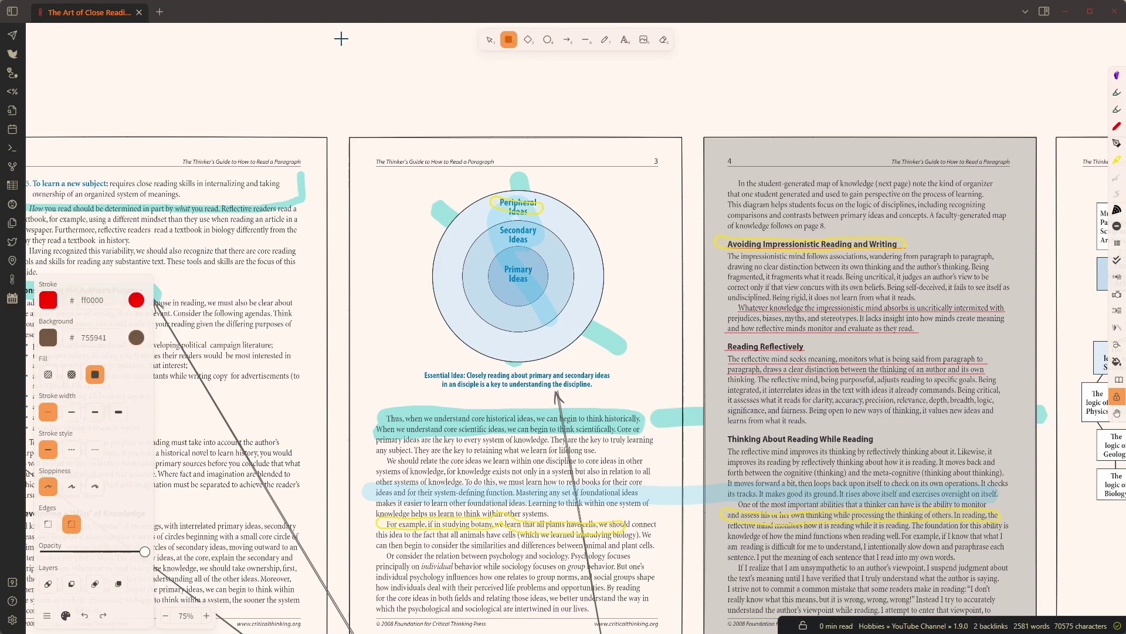
left_click_drag(340, 39, 455, 119)
left_click_drag(425, 76, 515, 136)
left_click(490, 40)
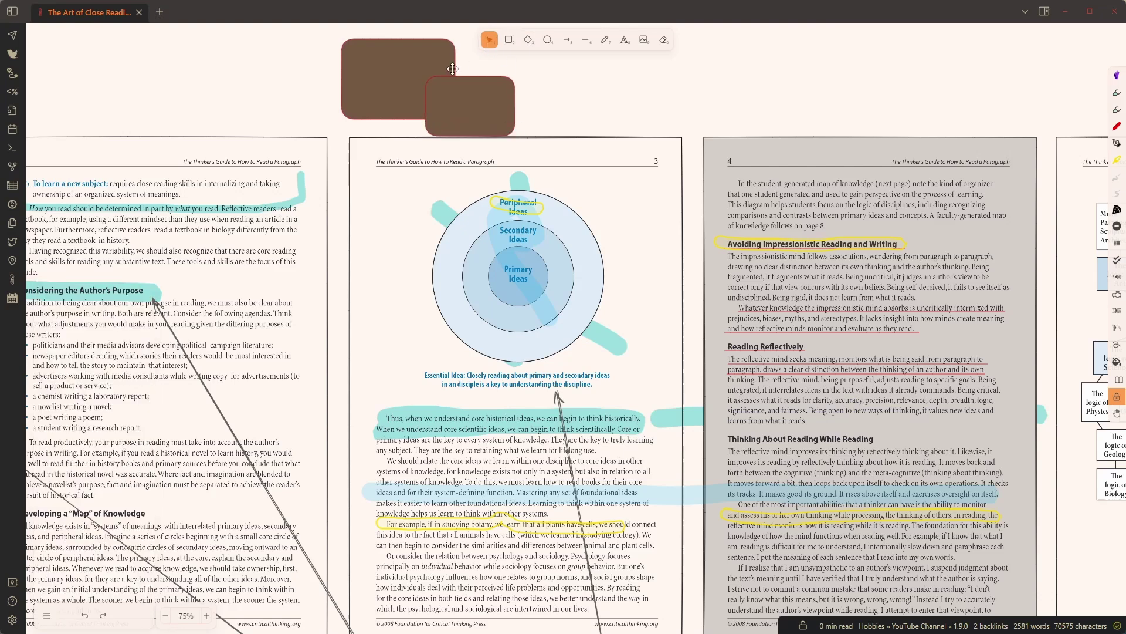
left_click(463, 103)
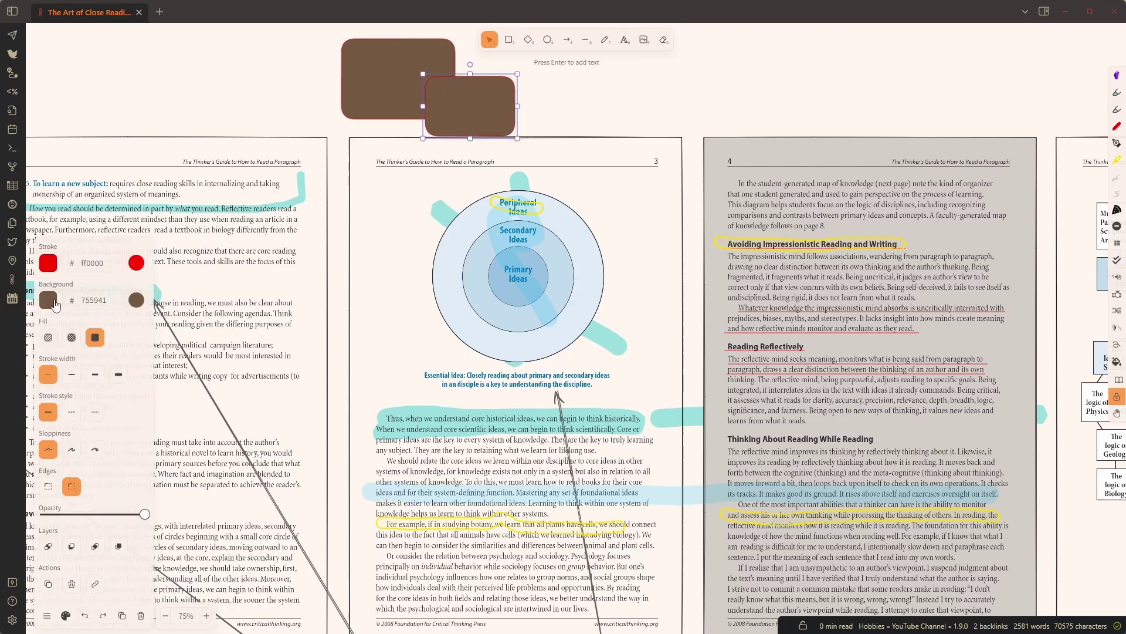
left_click(48, 299)
left_click(96, 325)
left_click(303, 78)
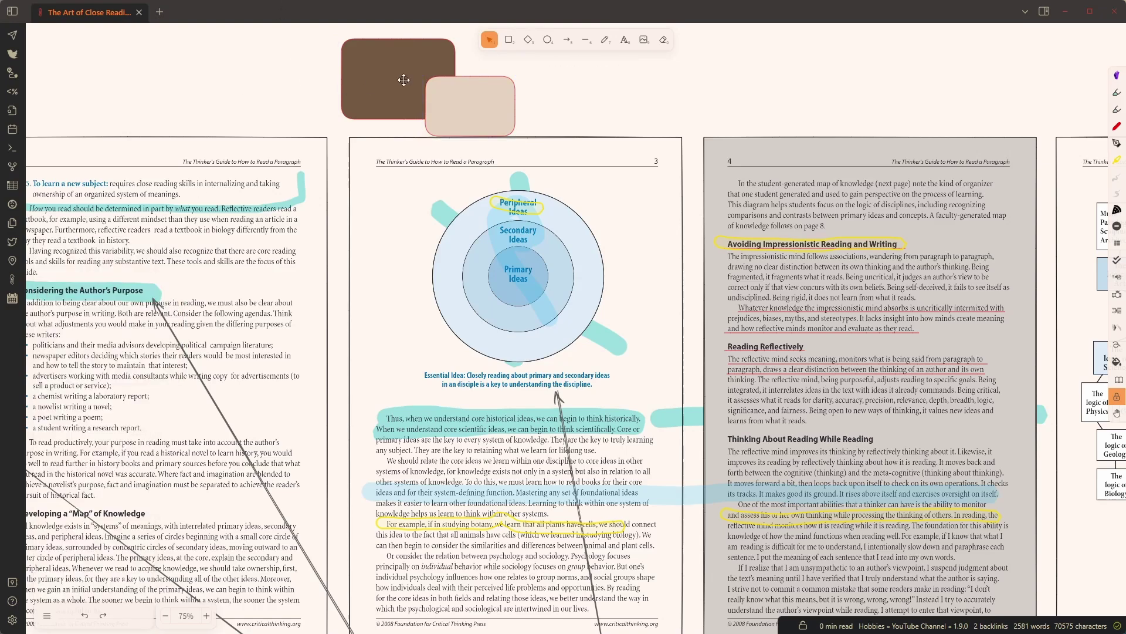
Bring the brown rectangle to front and shift both rectangles slightly so they overlap
scroll(428, 58, "up", 3)
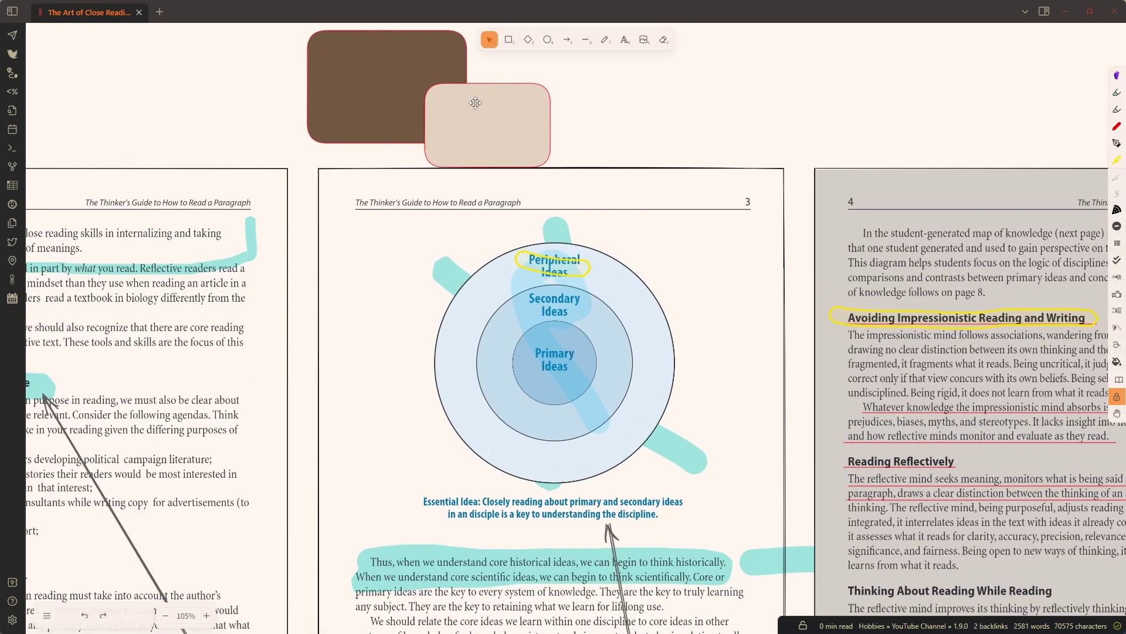
left_click_drag(498, 110, 495, 107)
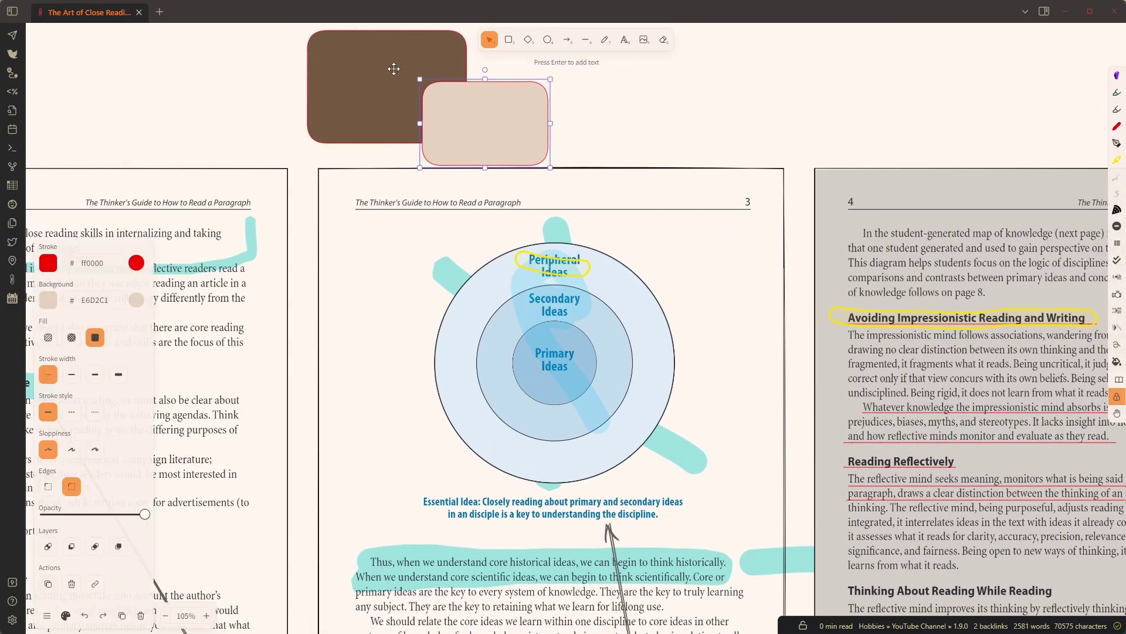
left_click_drag(393, 69, 407, 79)
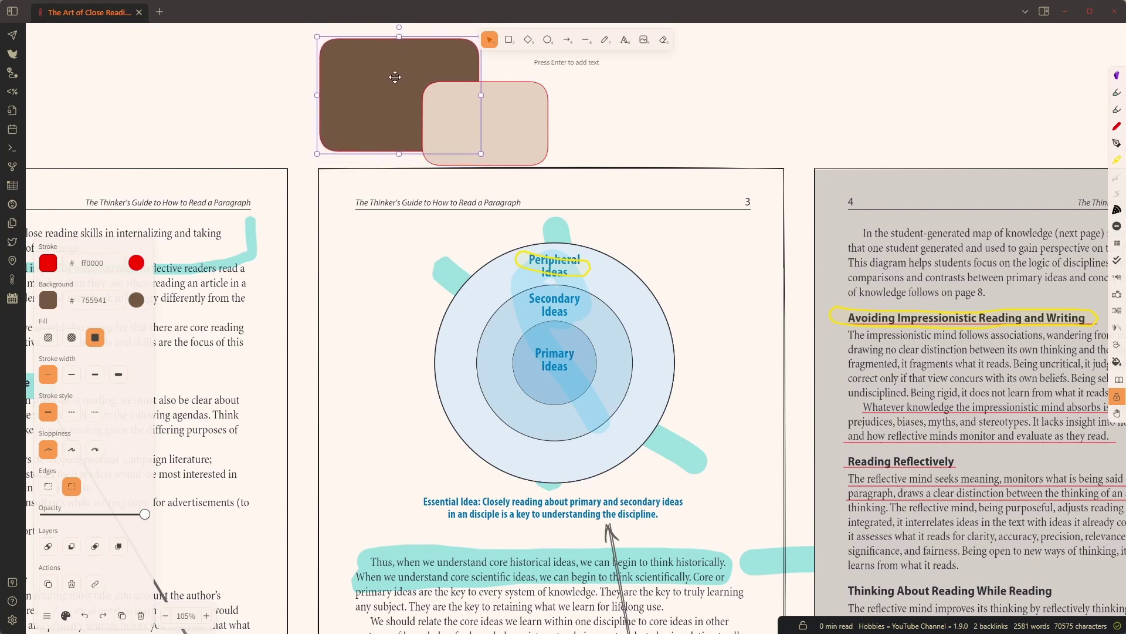
right_click(394, 77)
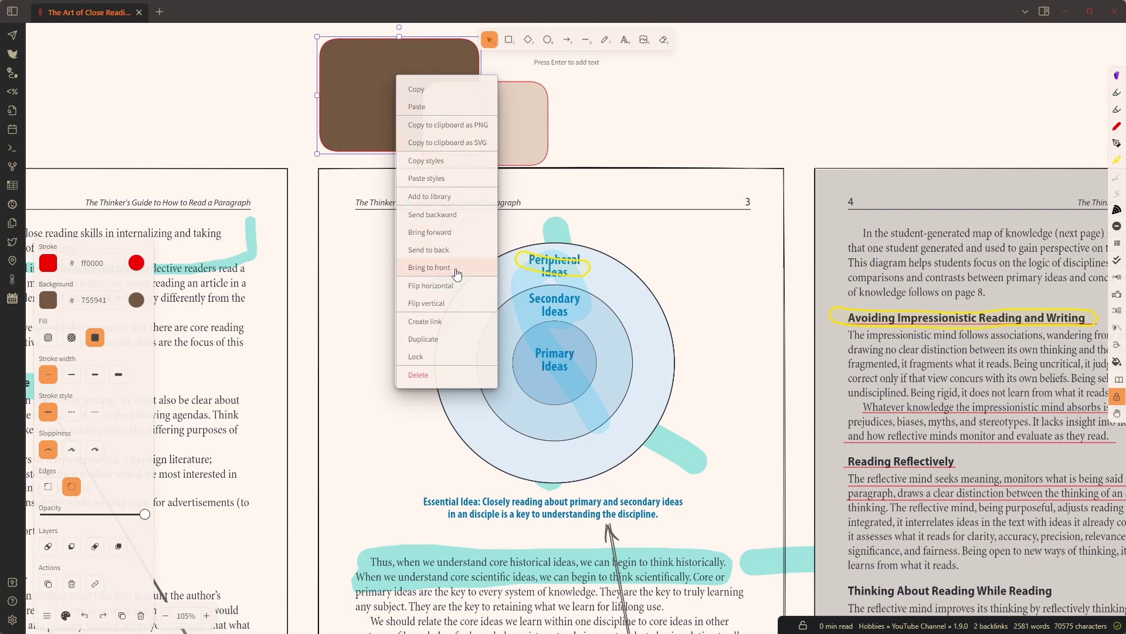
left_click(457, 274)
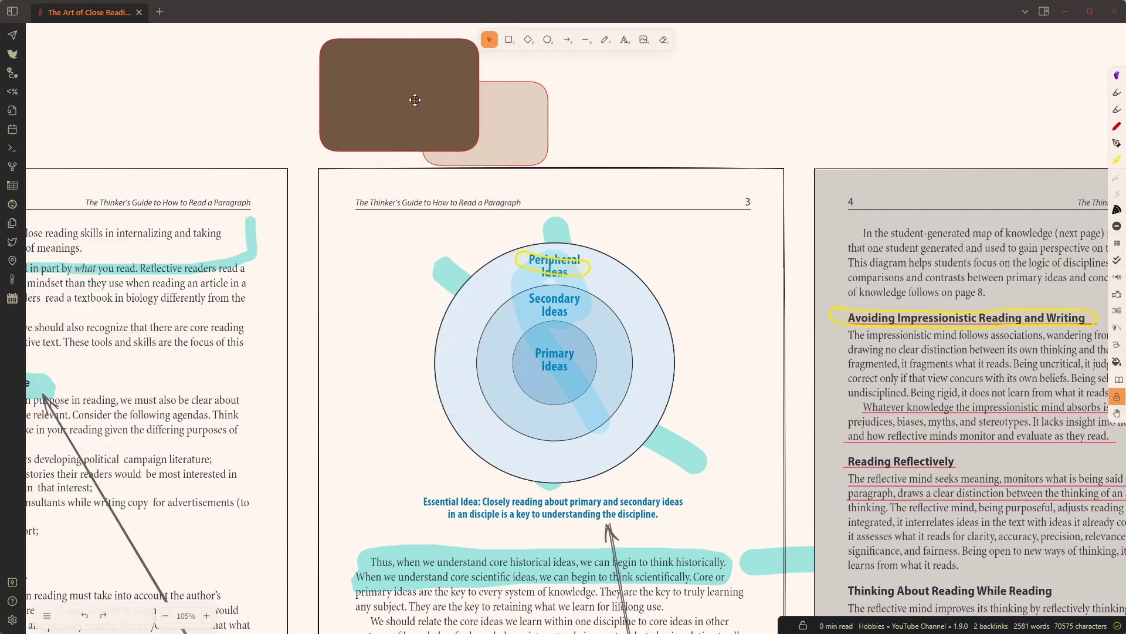
mouse_move(382, 74)
left_mouse_down()
mouse_move(391, 70)
mouse_move(377, 73)
left_mouse_up()
left_click_drag(530, 130, 541, 130)
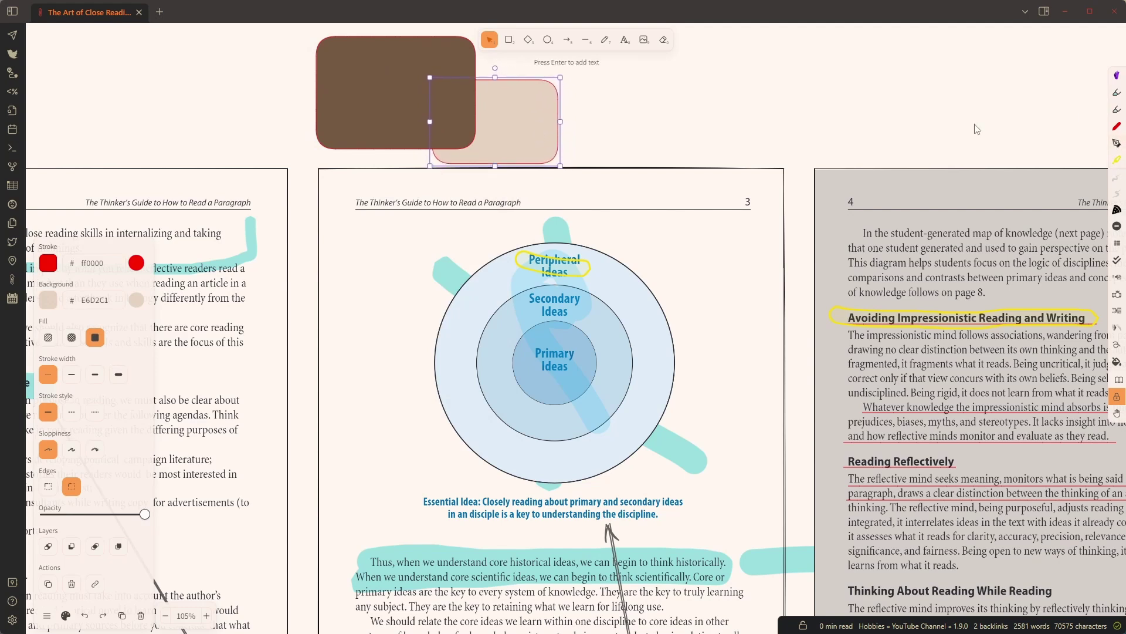
Draw a red line across both rectangles, then highlight page 3's header and the rectangles in teal
left_click(585, 42)
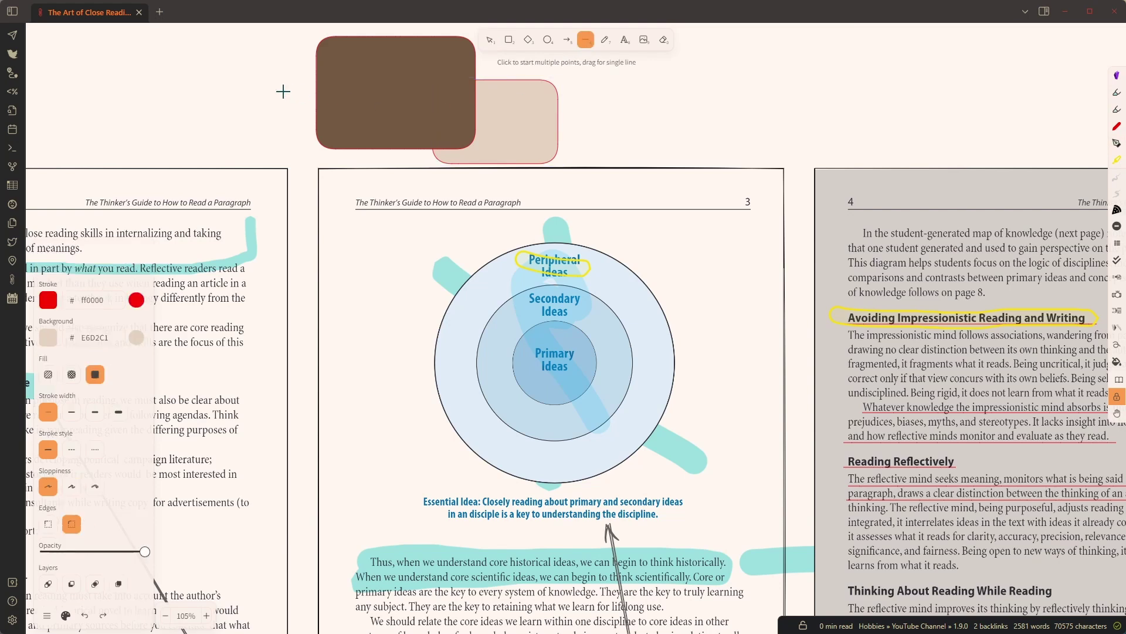
left_click_drag(237, 92, 620, 118)
left_click(1118, 93)
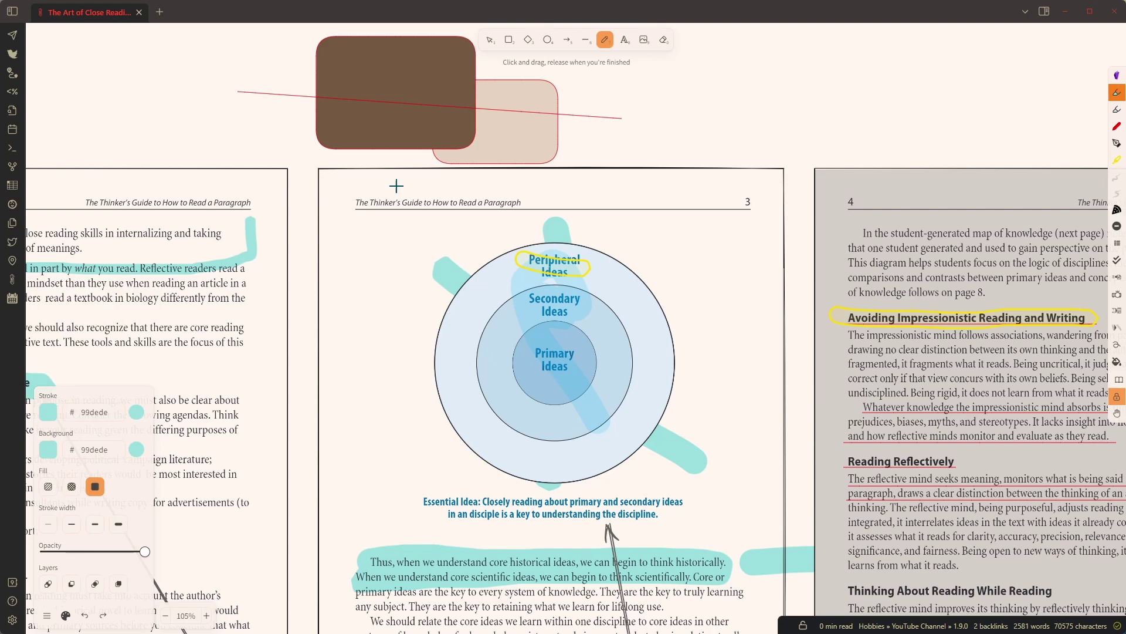
left_click_drag(335, 199, 524, 205)
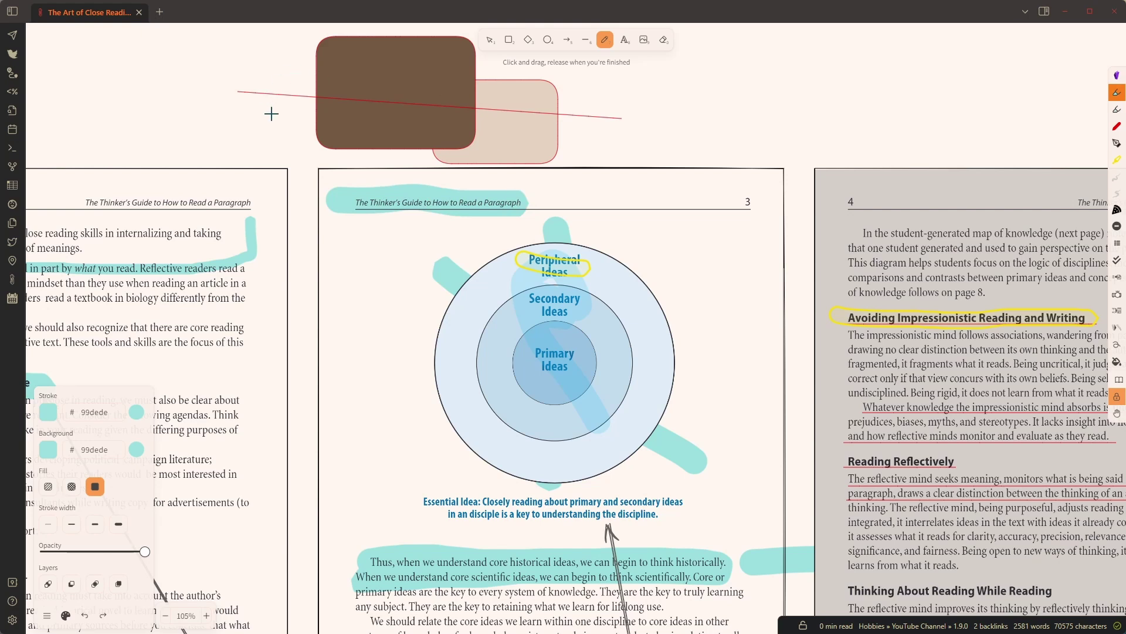
left_click_drag(267, 114, 610, 111)
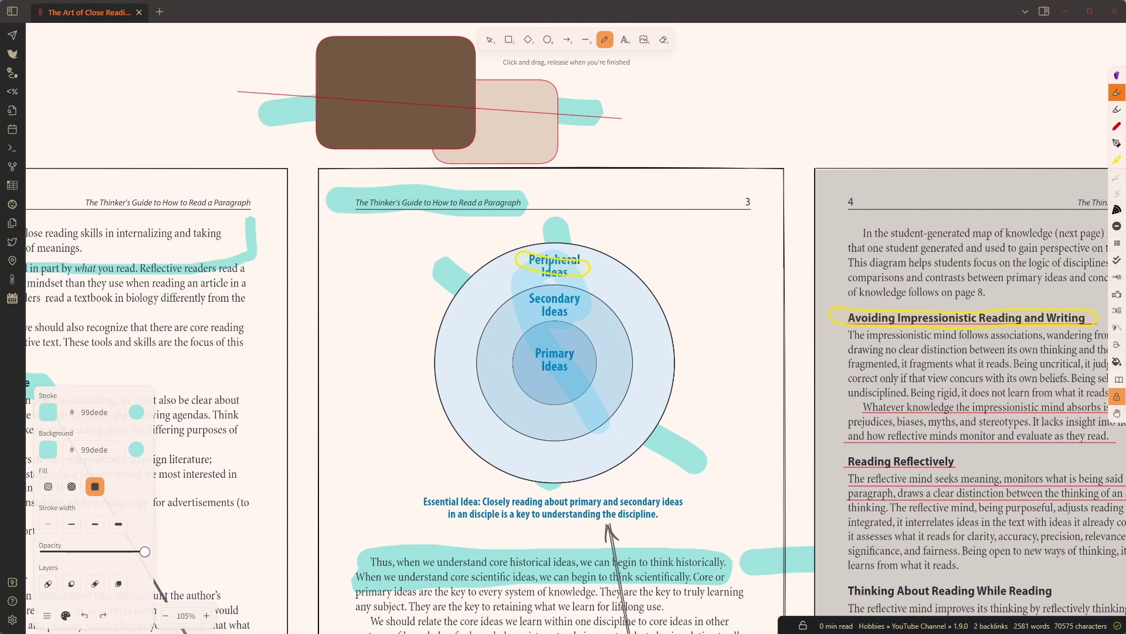
In the second highlighter pen's settings, change its stroke colour from translucent blue to green #11ff0000
left_click(1117, 111)
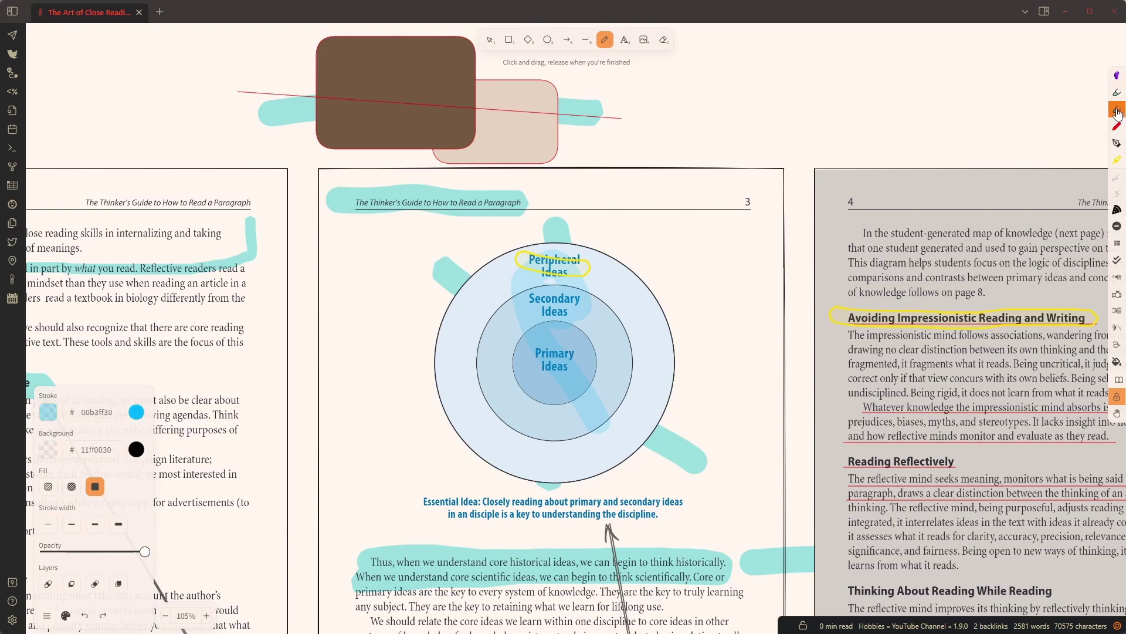
left_click(1117, 111)
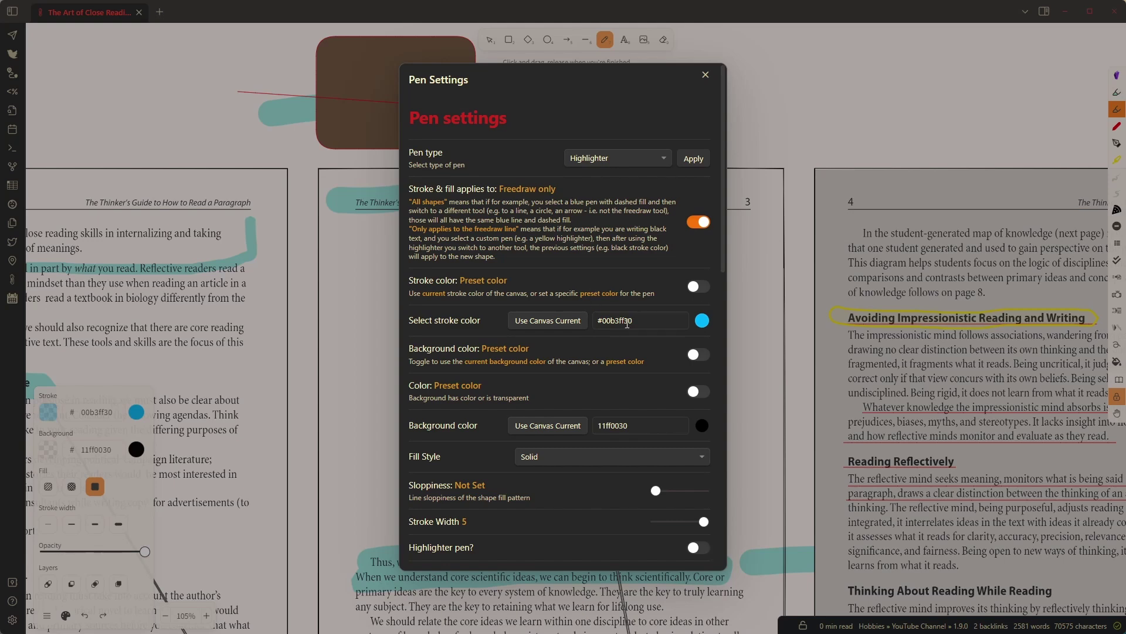
left_click_drag(623, 322, 637, 323)
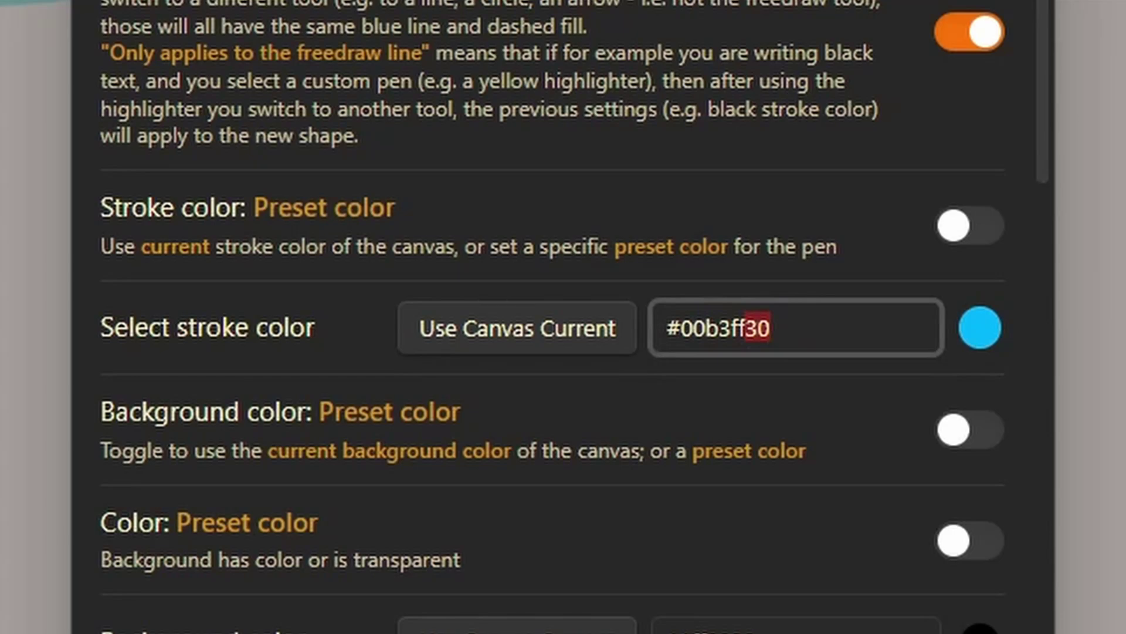
key("BackSpace")
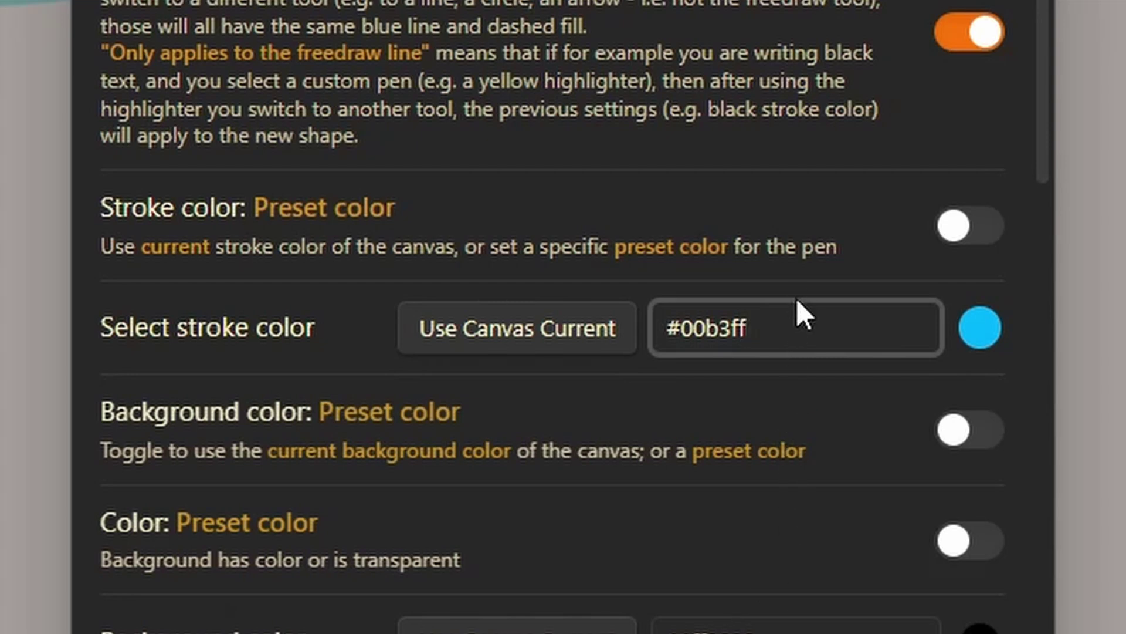
left_click_drag(772, 329, 682, 342)
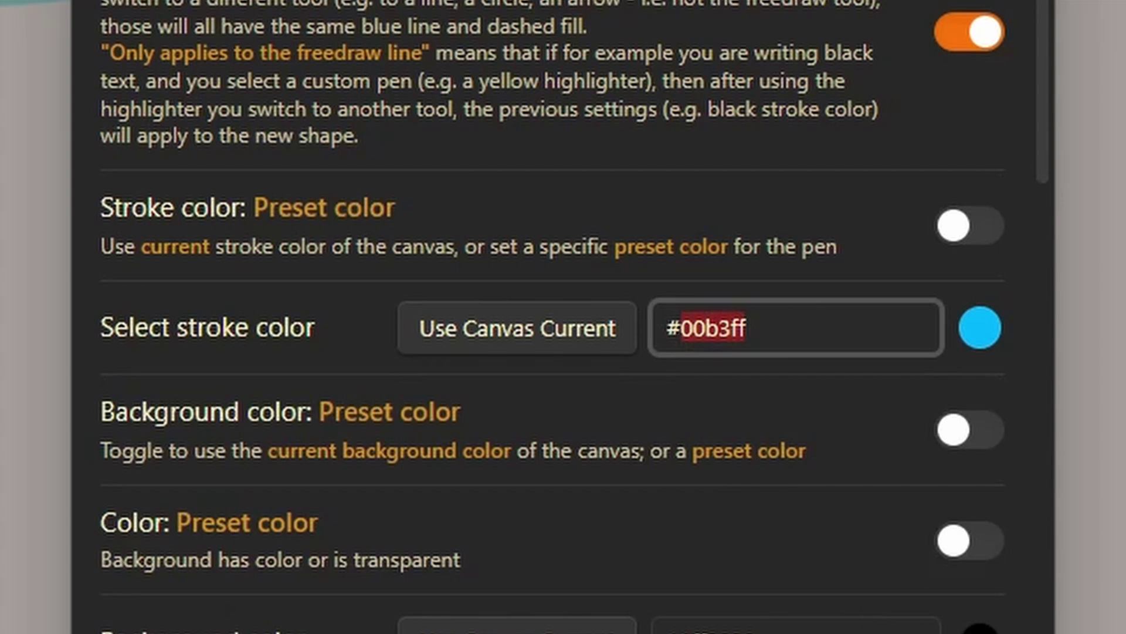
left_click(974, 328)
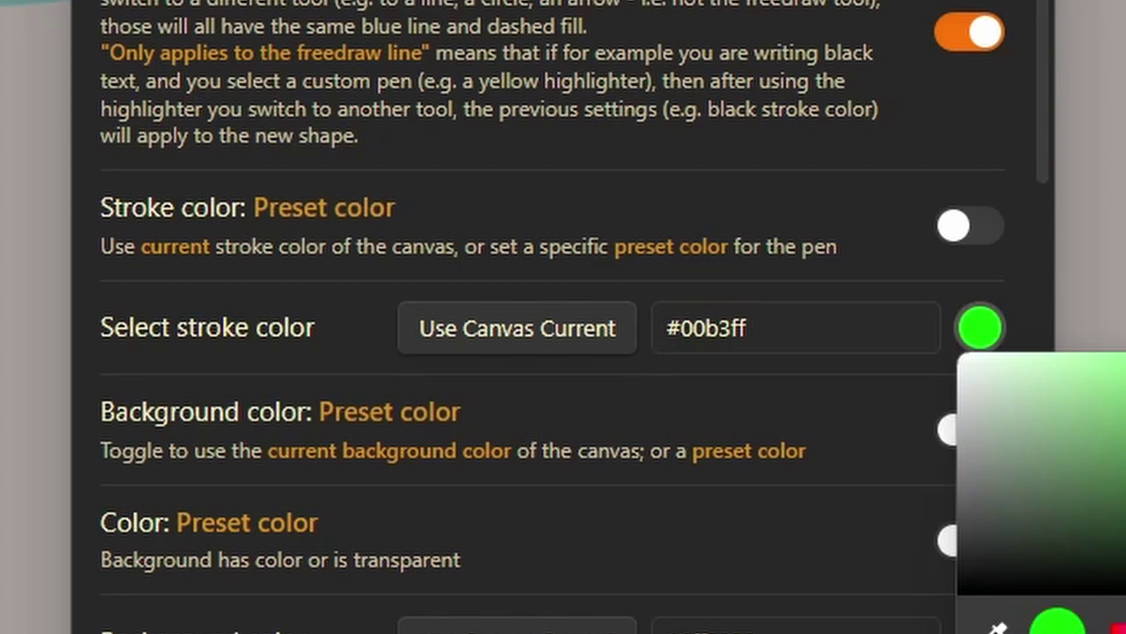
left_click(1000, 287)
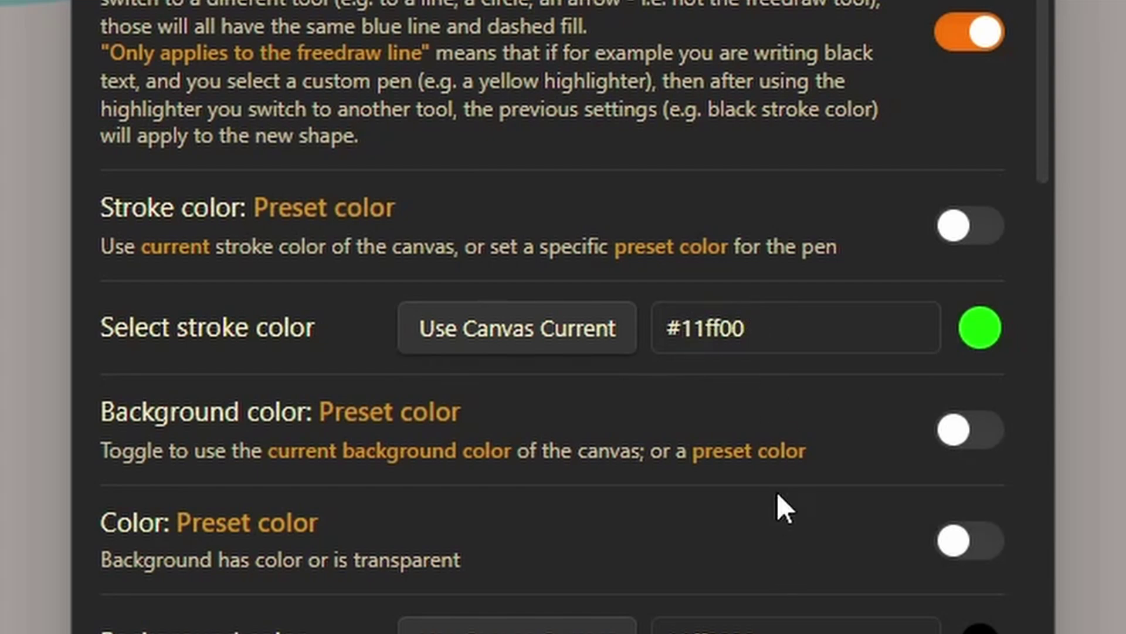
left_click(785, 335)
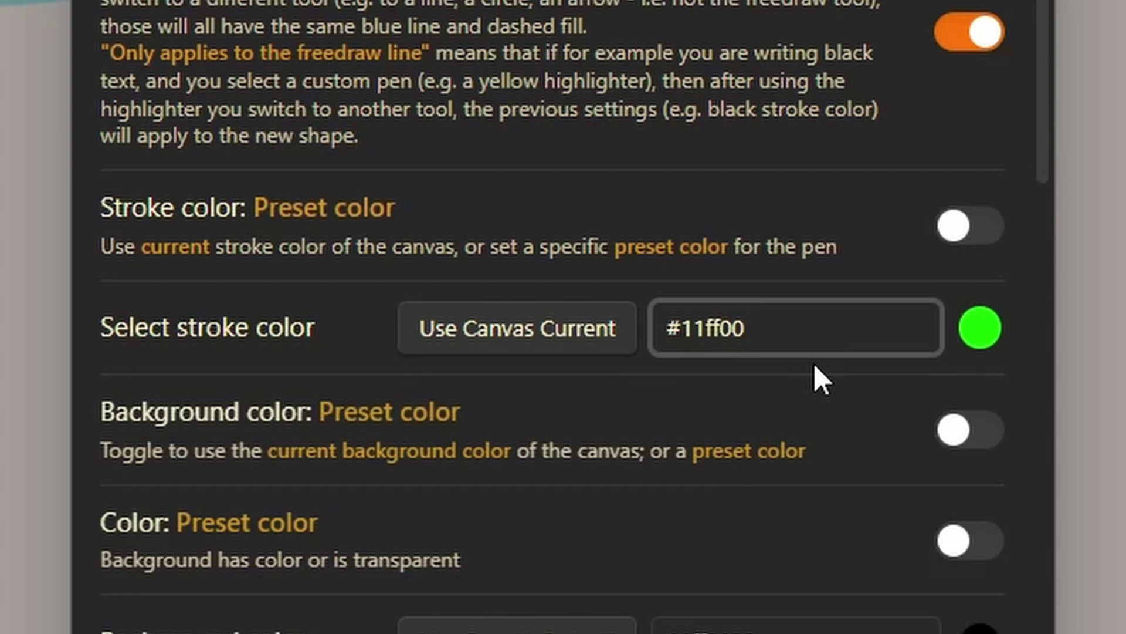
type("00")
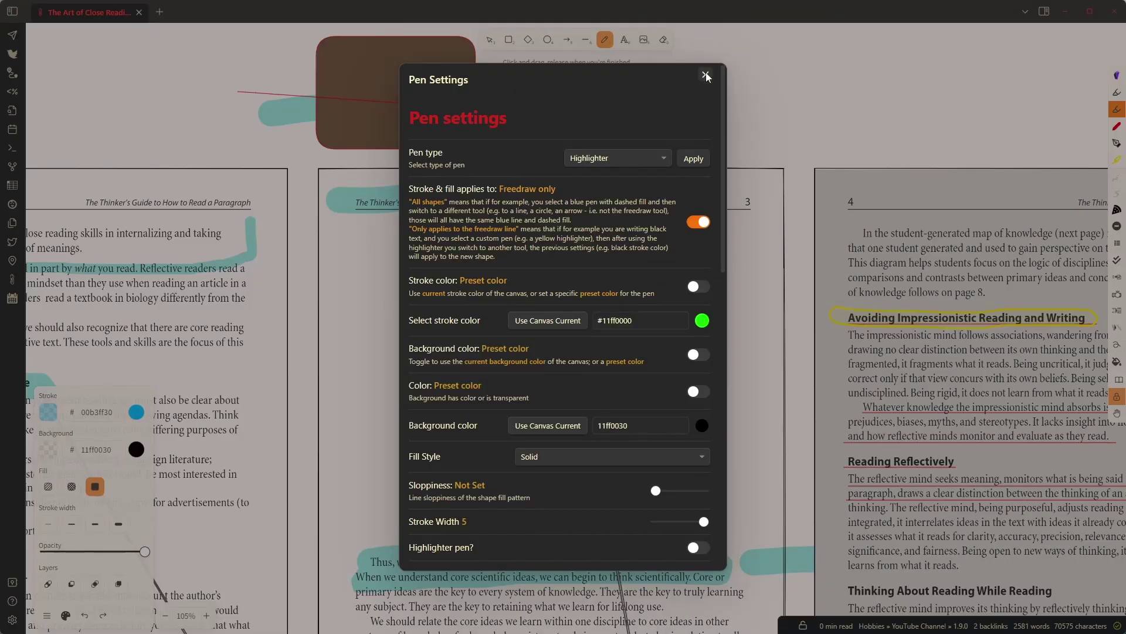
left_click(705, 74)
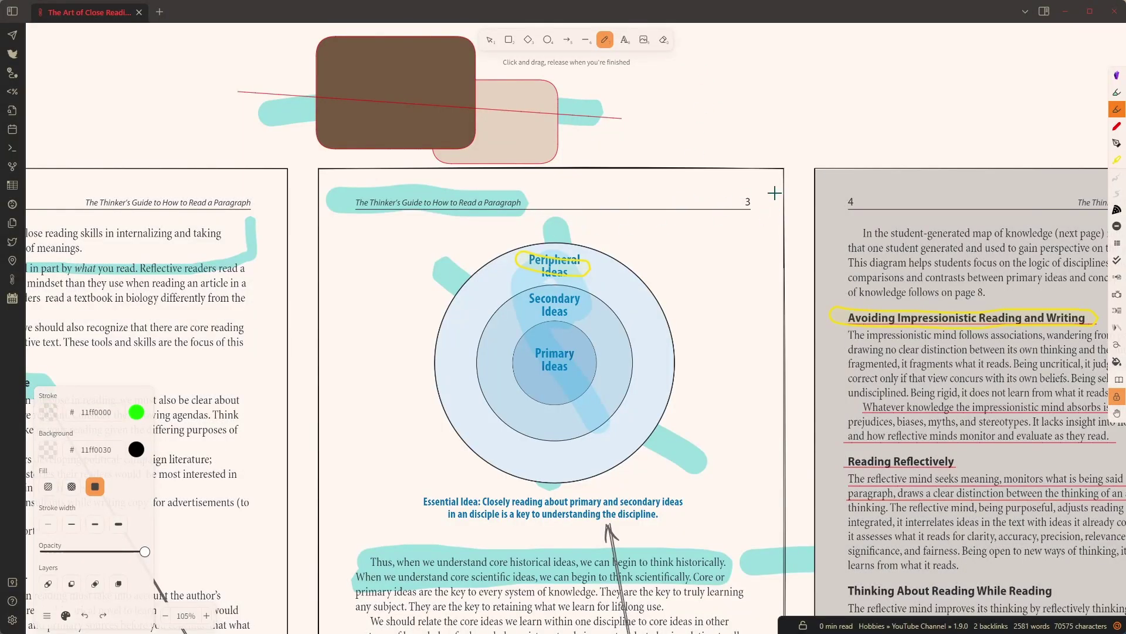
left_click(489, 40)
left_click_drag(643, 133, 832, 292)
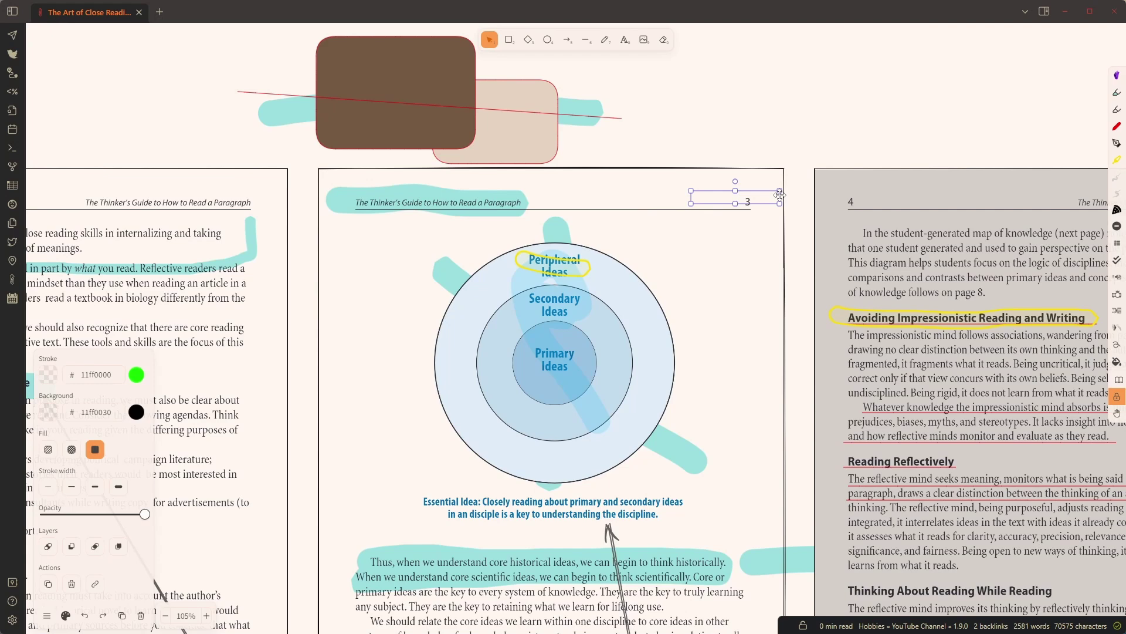
key("Escape")
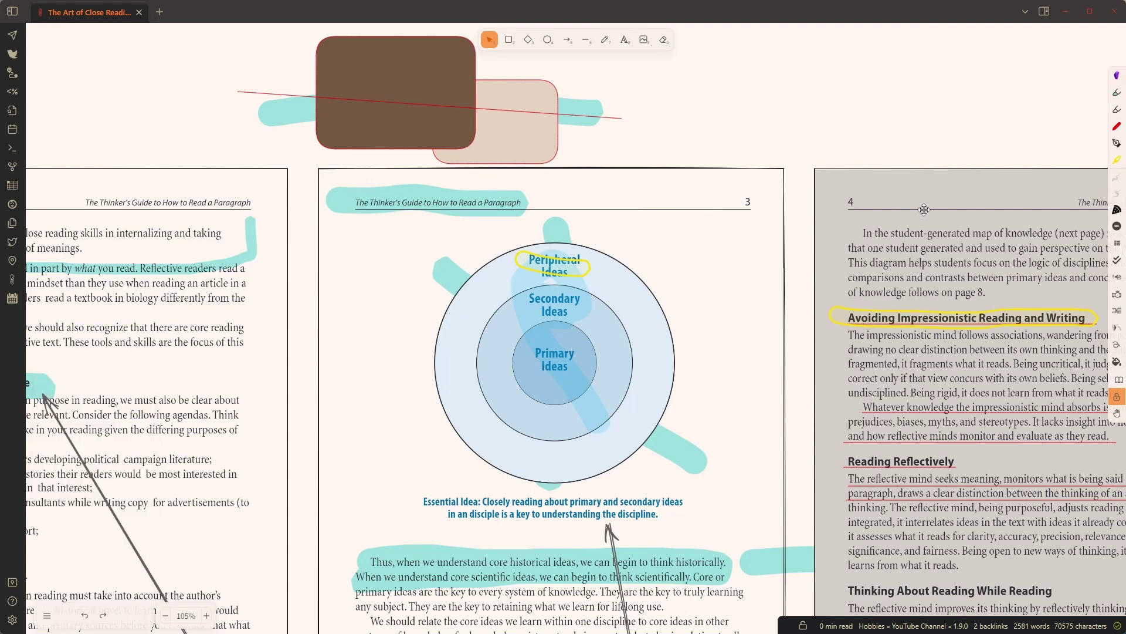
Make the pen opaque green #11ff00ff and draw a green stroke along page 3's header
left_click(1117, 112)
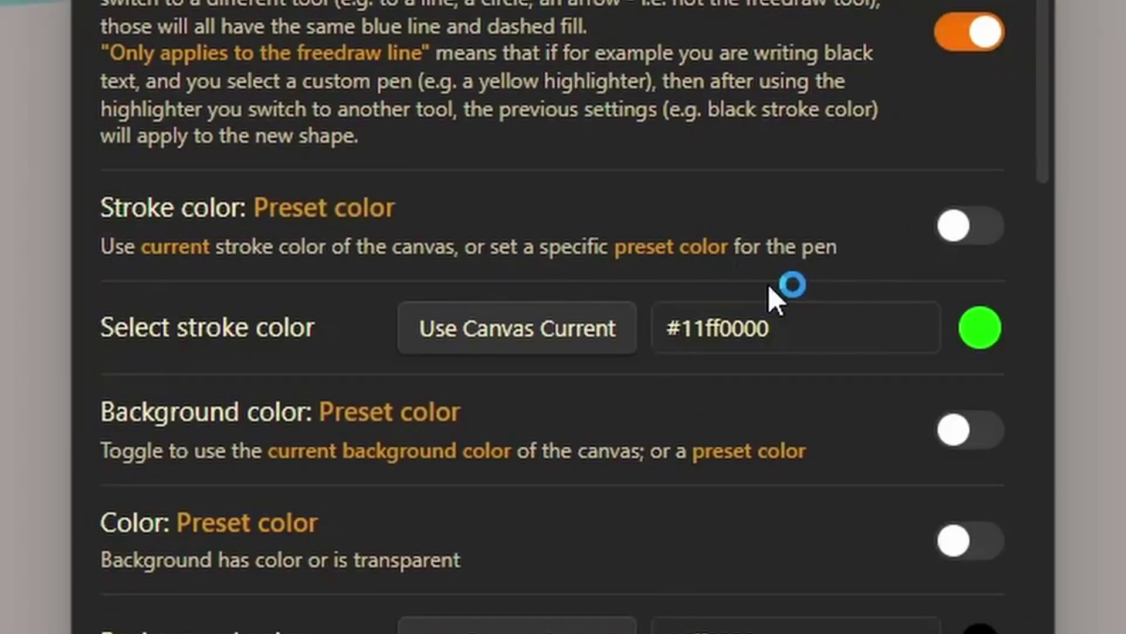
left_click(823, 327)
key("BackSpace")
key("BackSpace")
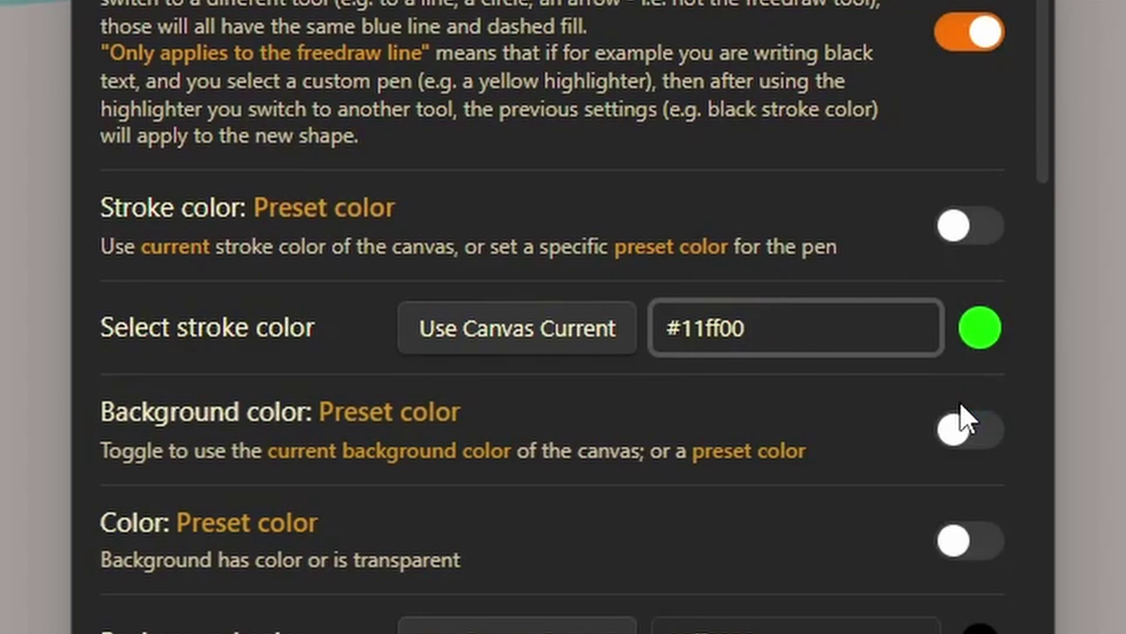
type("ff0030")
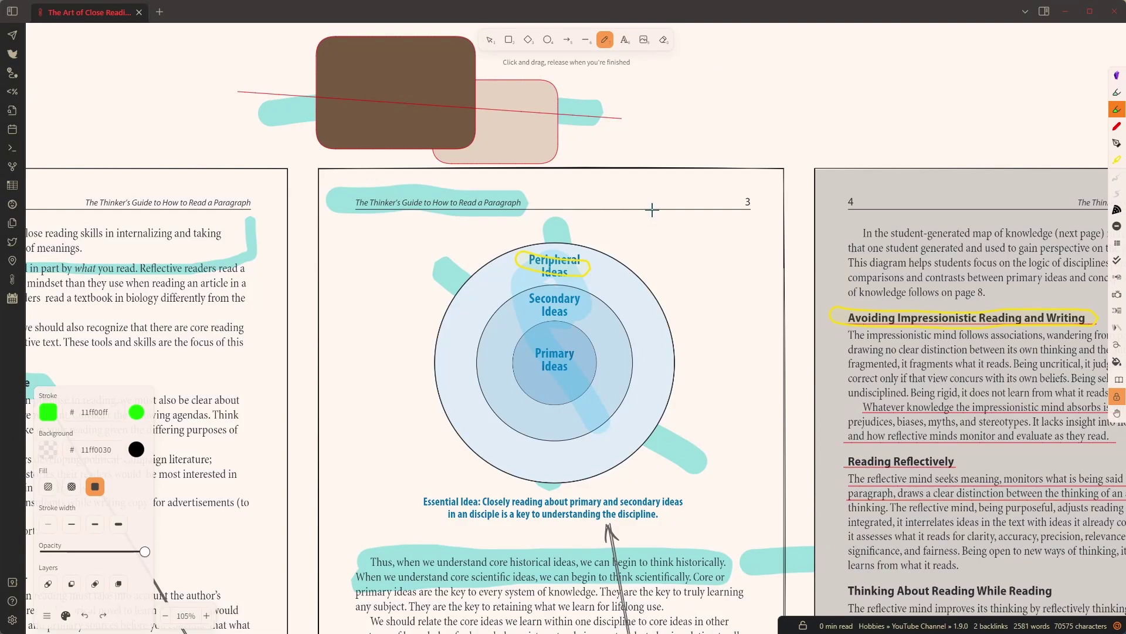
left_click_drag(652, 209, 751, 210)
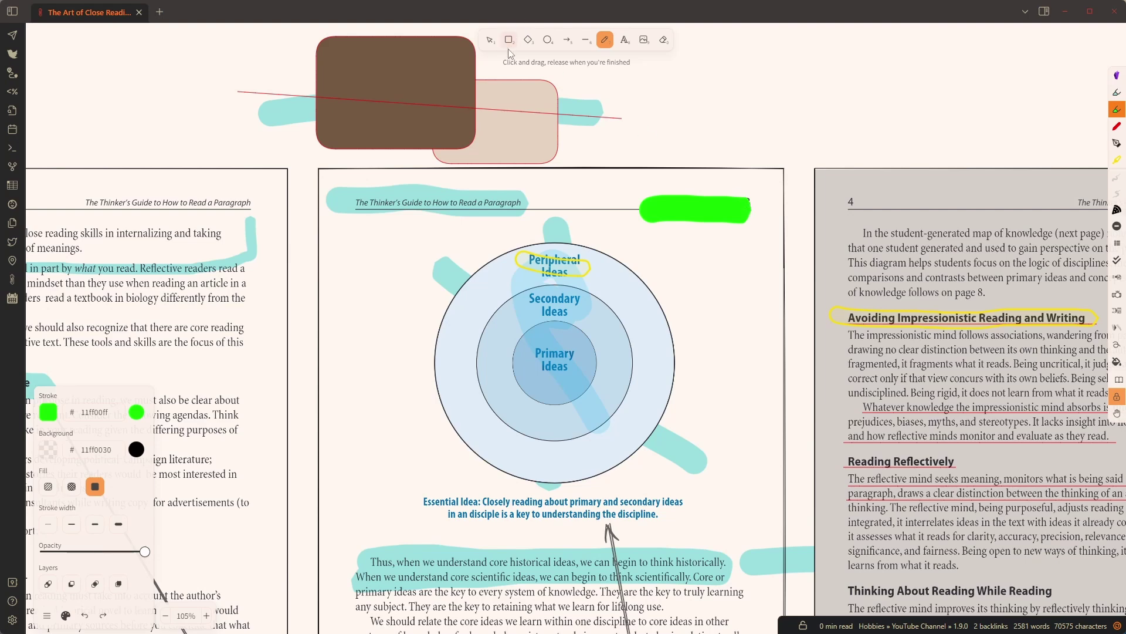
Reopen the green pen's settings and replace the ff opacity digits with 30, giving #11ff0030
double_click(1116, 109)
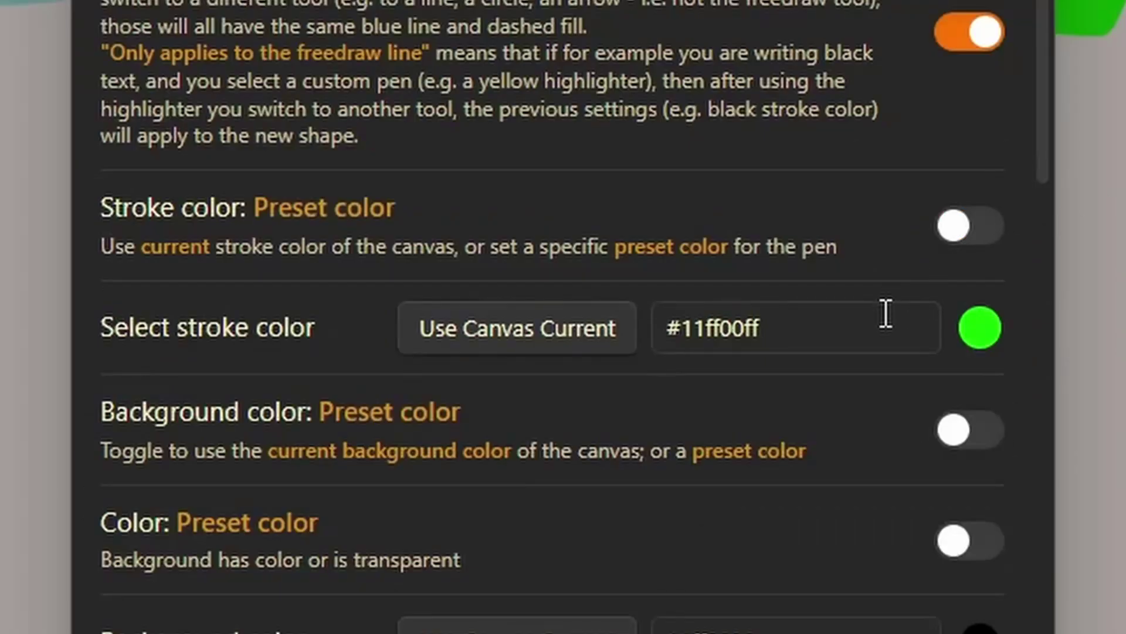
left_click(883, 317)
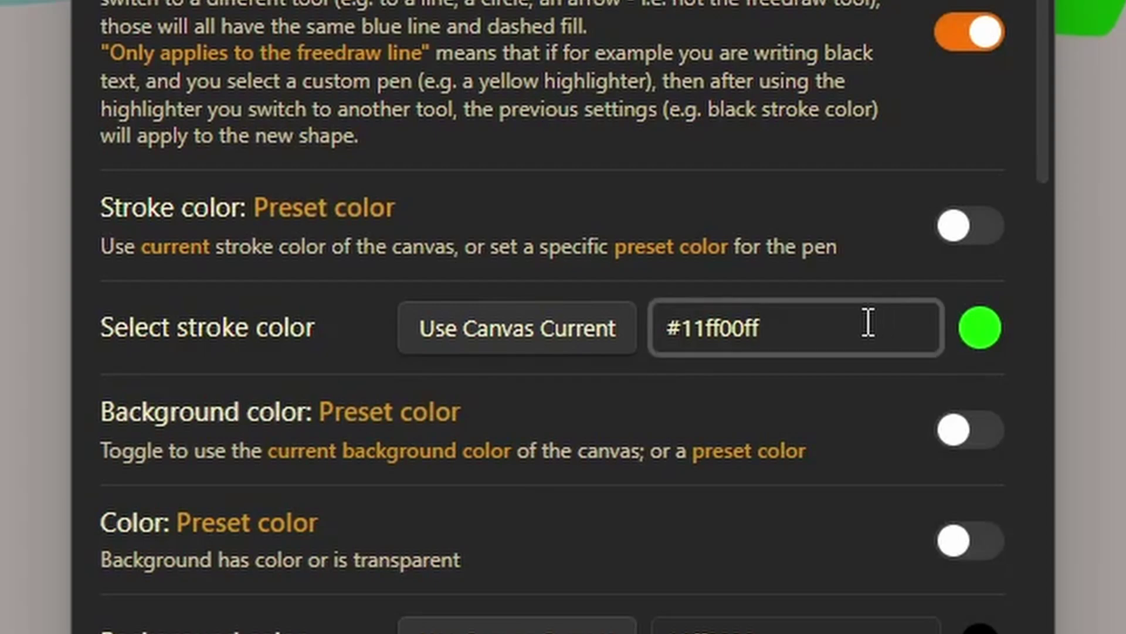
key("shift+Left")
key("shift+Left")
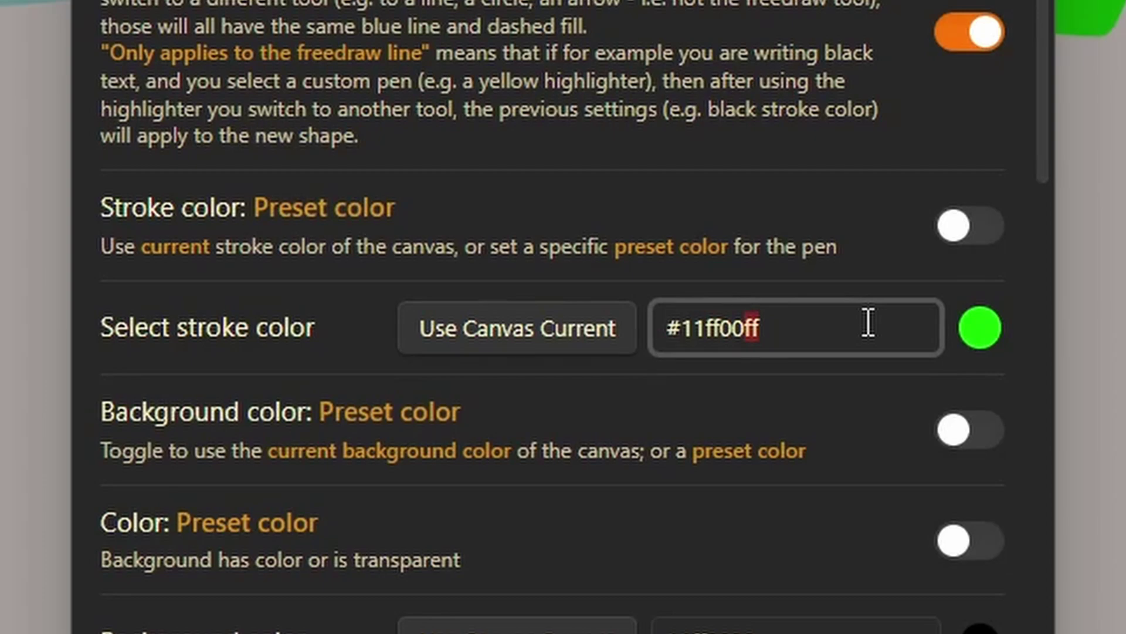
type("30")
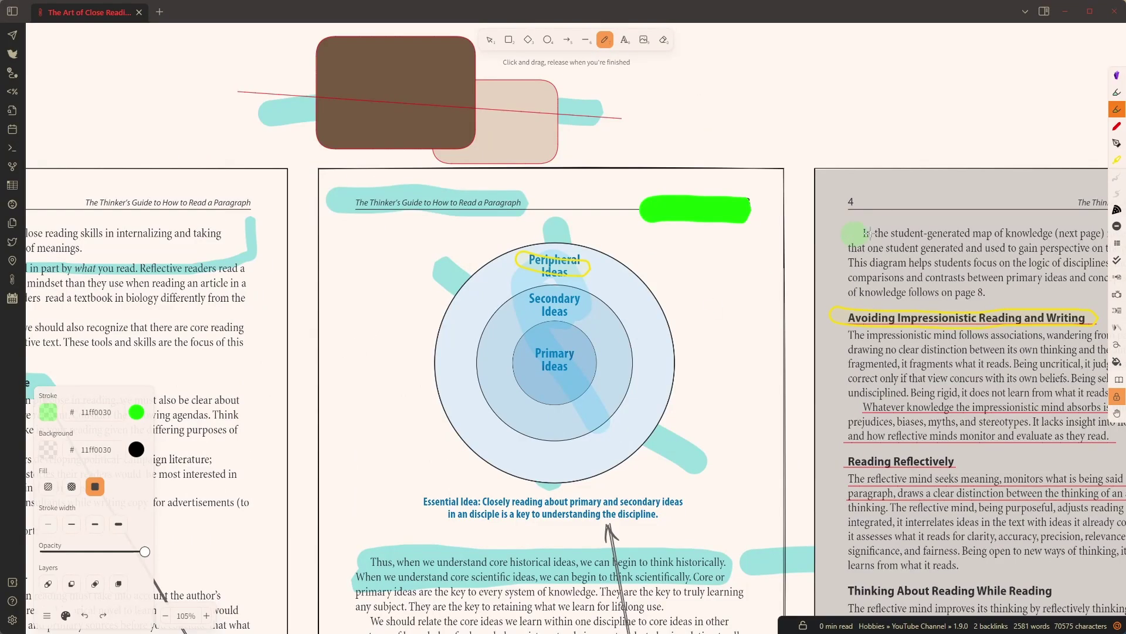
Highlight page 4's opening words 'In the student-generated map' with the freehand pen
left_click_drag(869, 233, 997, 234)
scroll(950, 234, "up", 7)
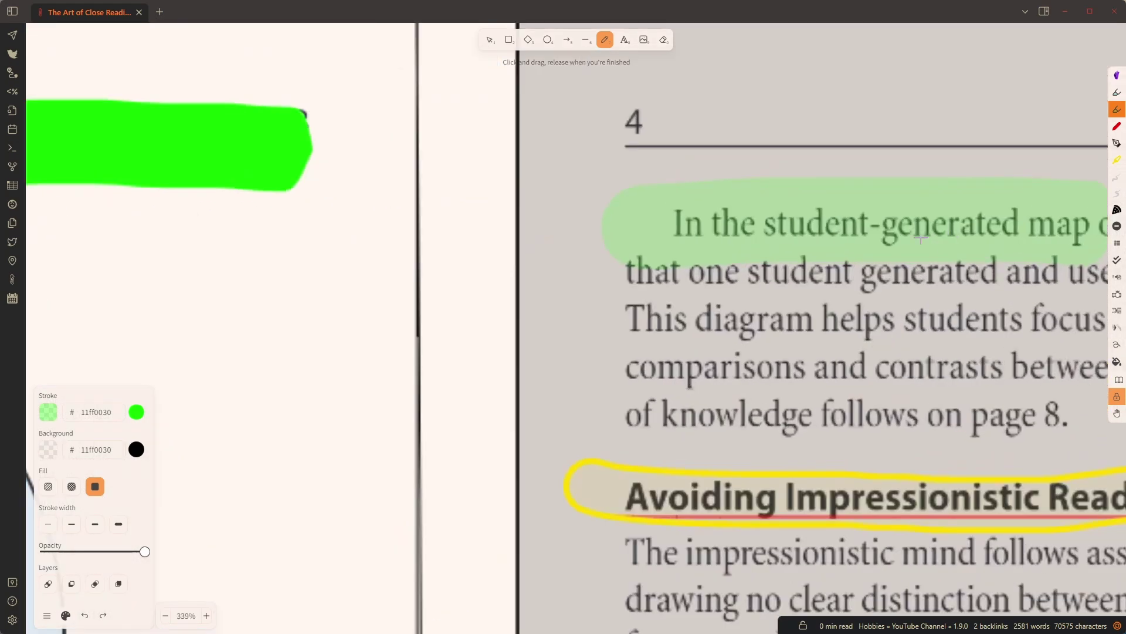
scroll(919, 237, "up", 3)
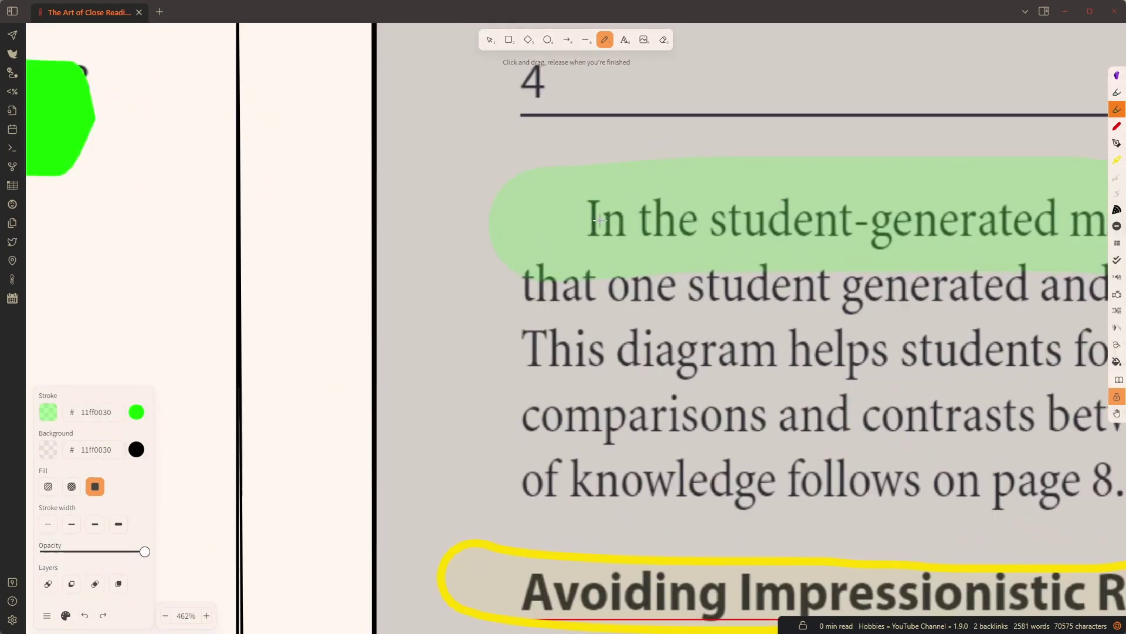
scroll(598, 220, "down", 10)
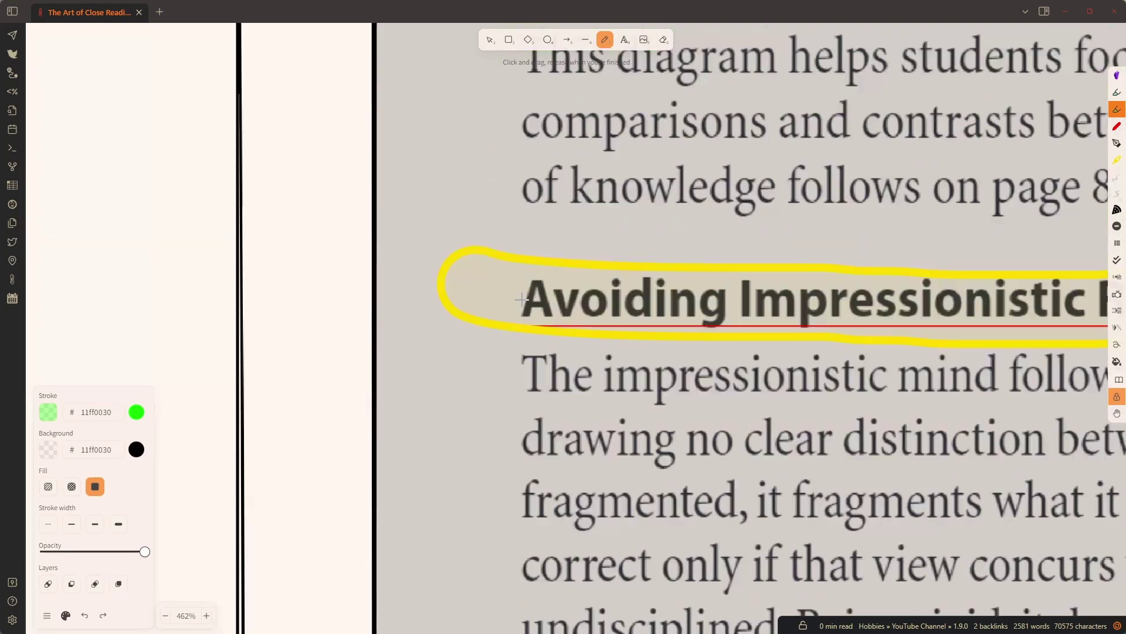
Draw a freehand arrow pointing up at the Essential Idea caption, then zoom out to 102%
left_click_drag(409, 416, 1050, 411)
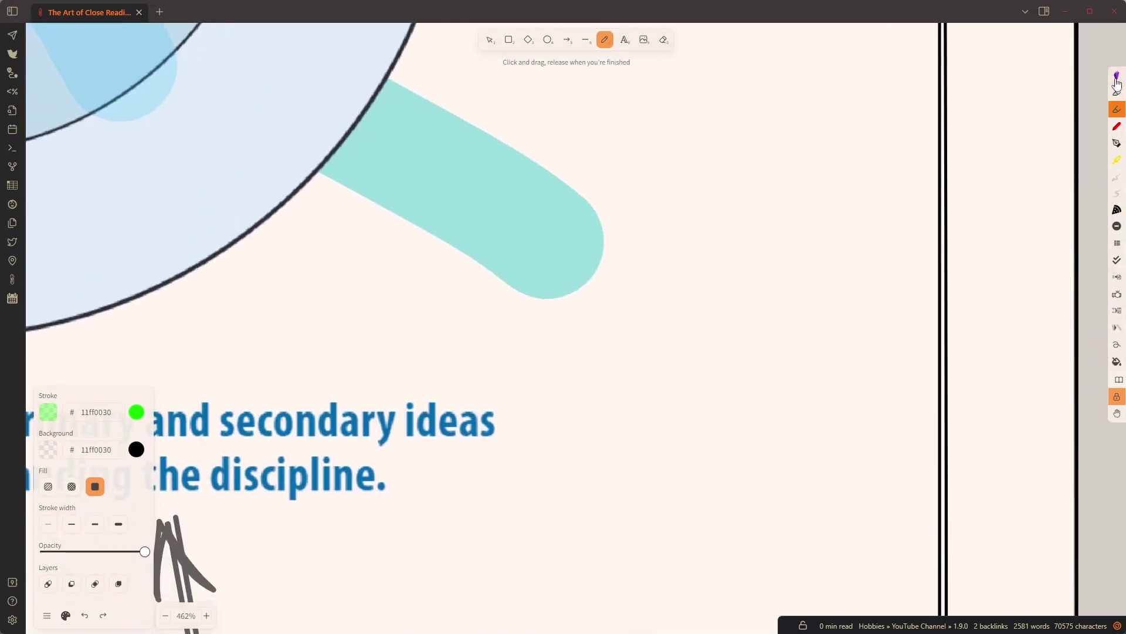
left_click_drag(497, 623, 732, 239)
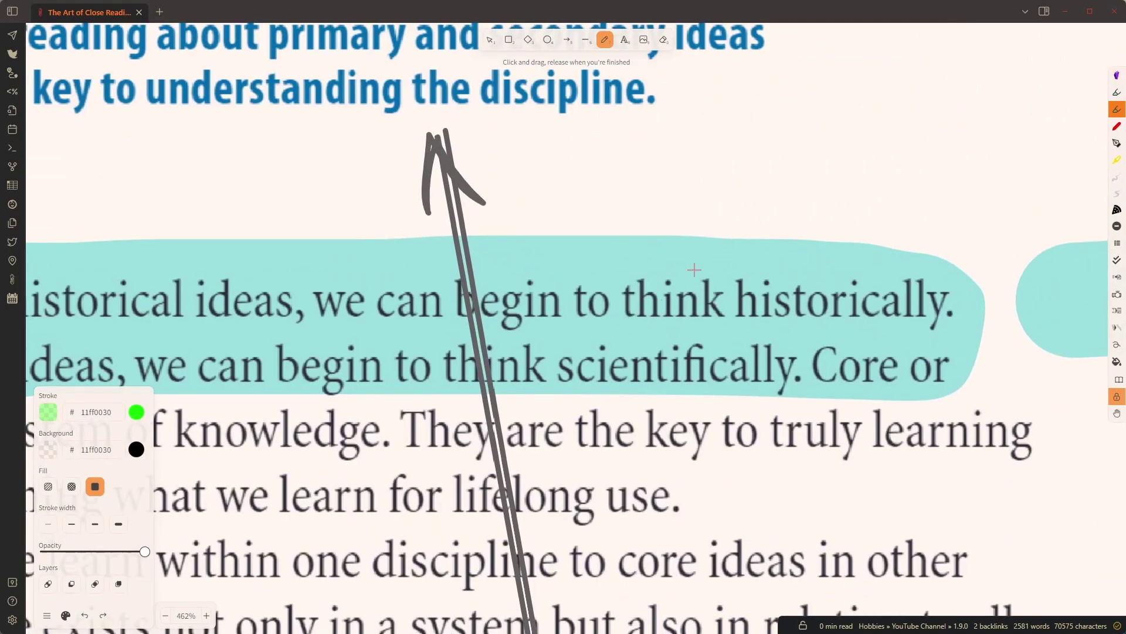
scroll(694, 301, "down", 10)
scroll(818, 132, "up", 4)
scroll(818, 132, "right", 3)
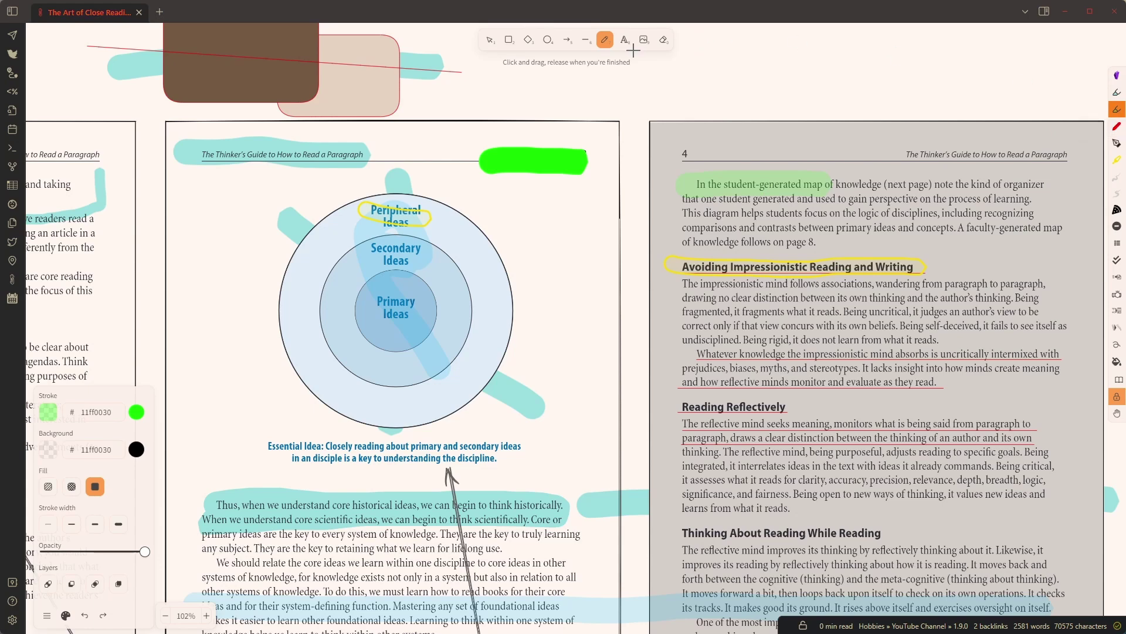
Draw a straight red line under page 4's 'This diagram helps students focus' line, with tool lock off
left_click(589, 46)
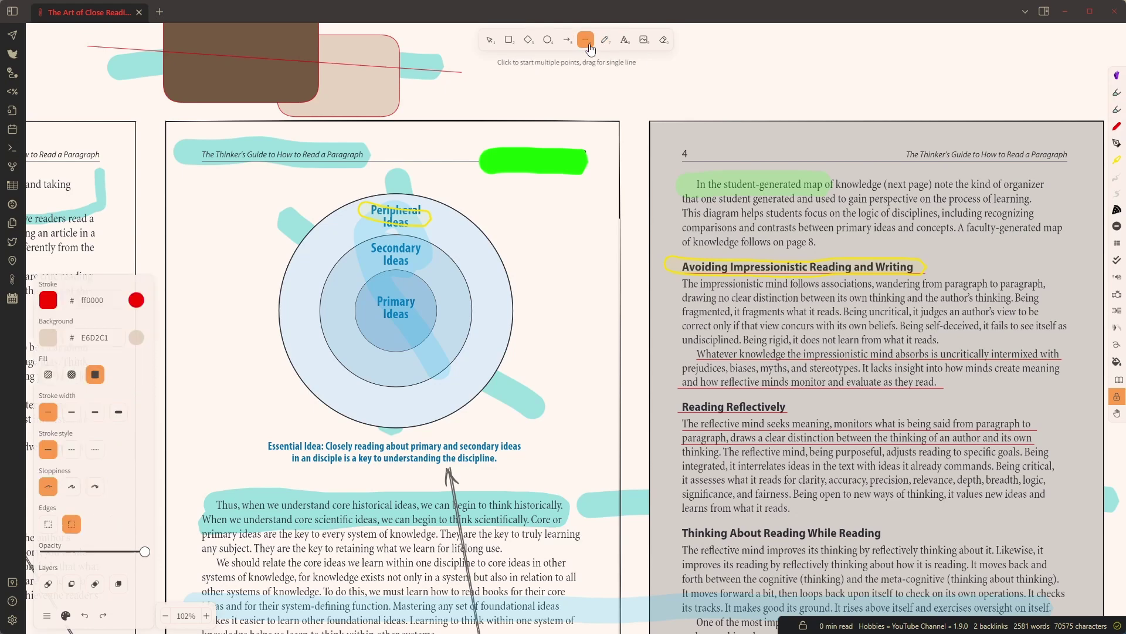
left_click(1116, 402)
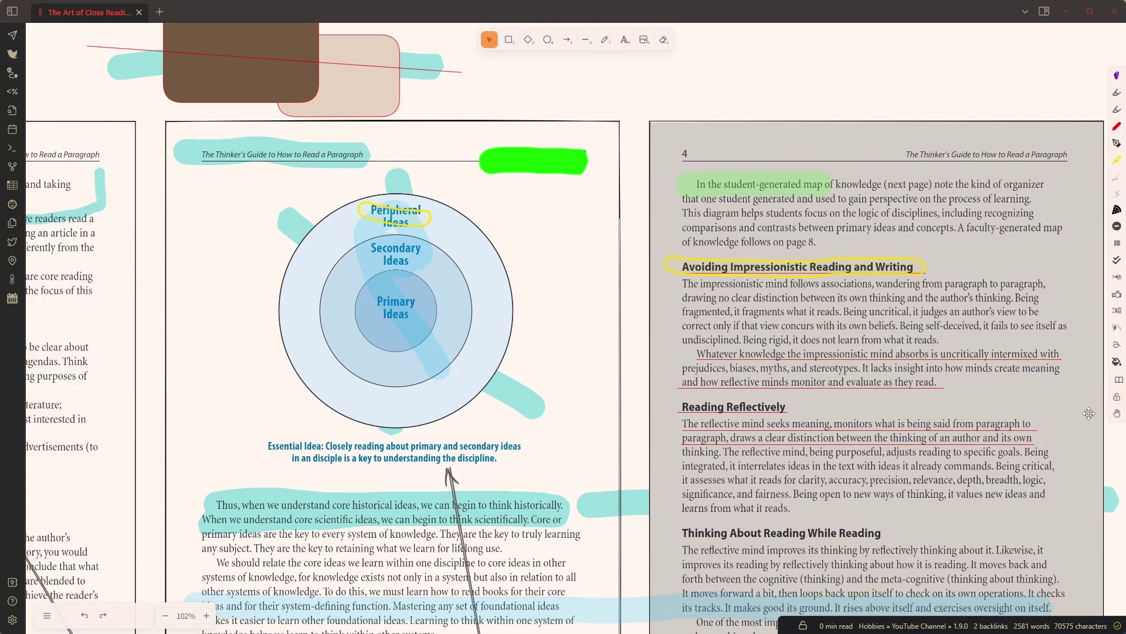
left_click(585, 40)
left_click_drag(669, 223, 987, 224)
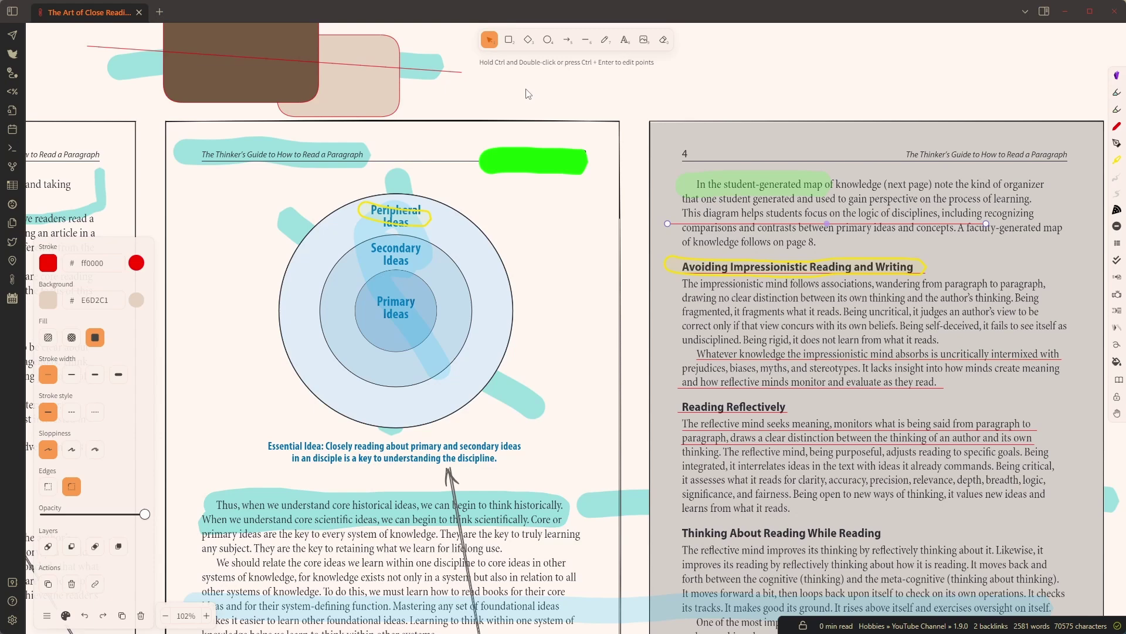
Open the yellow marker pen's settings and copy its stroke colour #ffdd00
left_click(1118, 162)
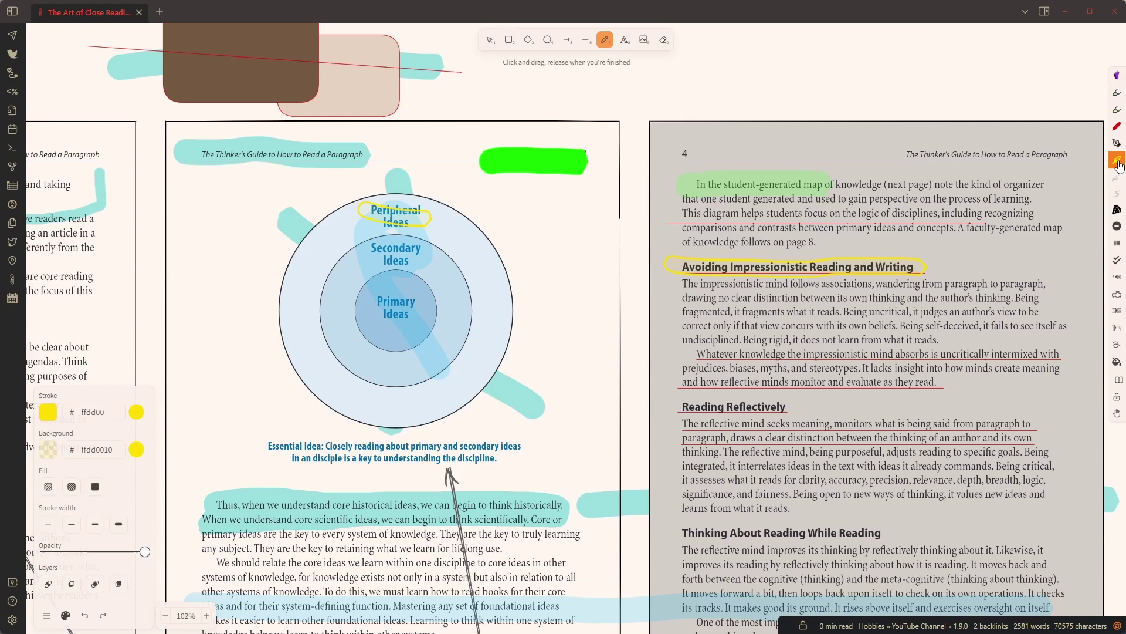
double_click(1118, 162)
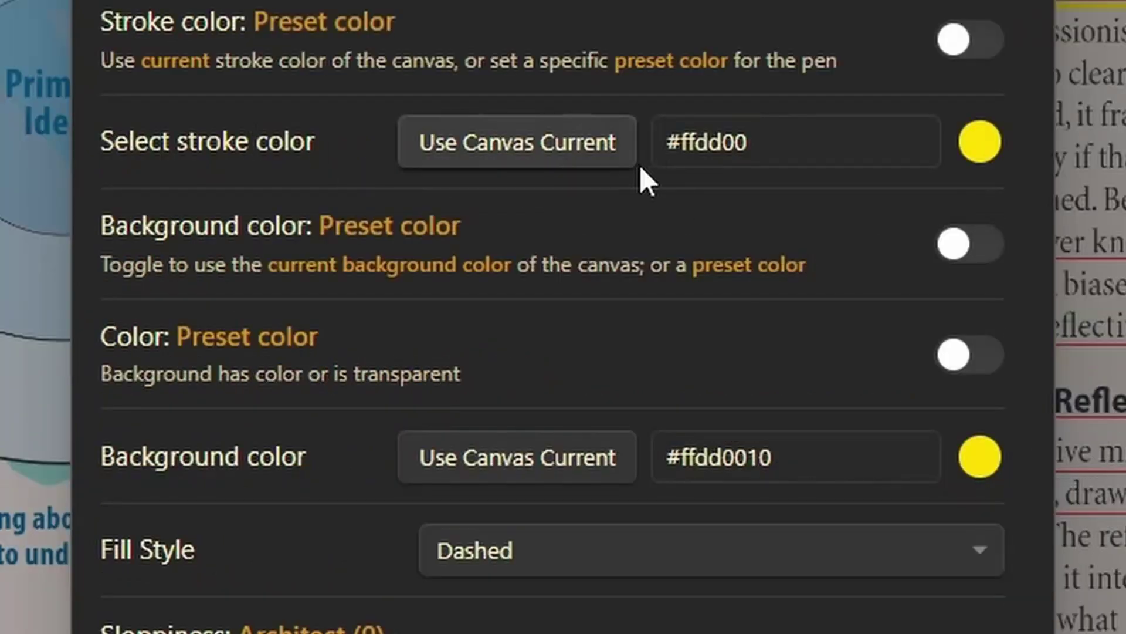
left_click(730, 147)
left_click_drag(730, 147, 681, 144)
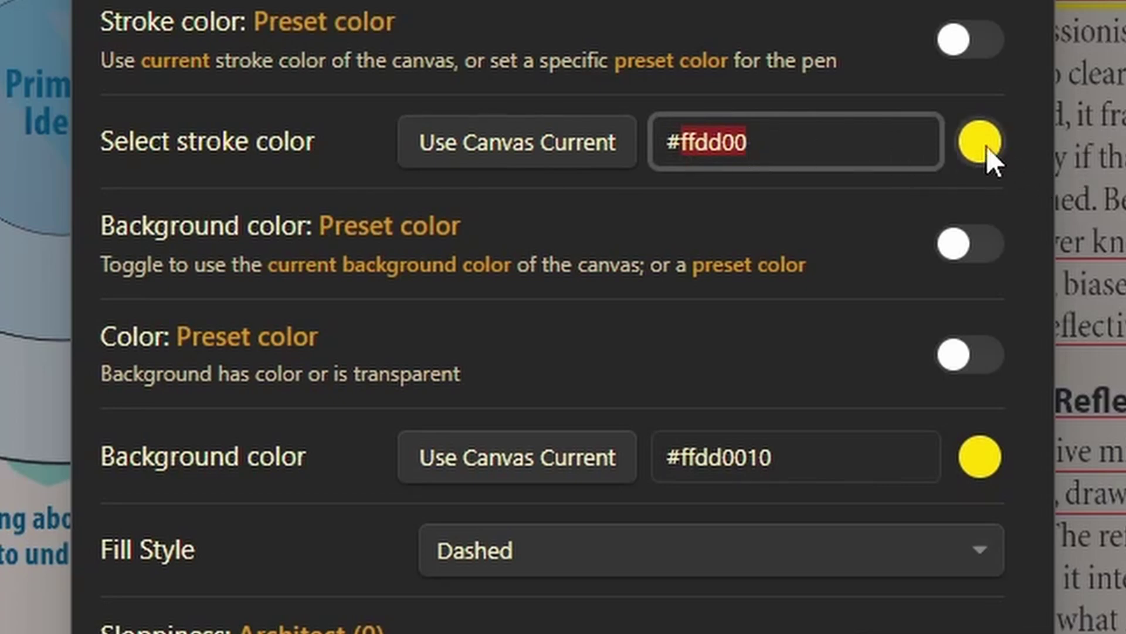
left_click(90, 455)
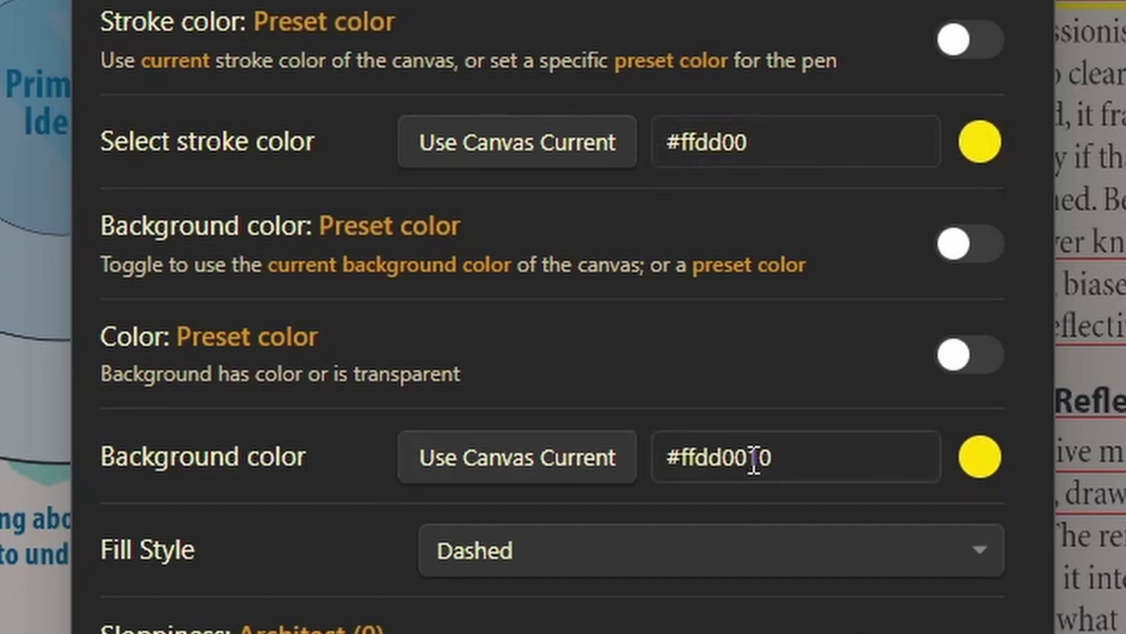
left_click(783, 147)
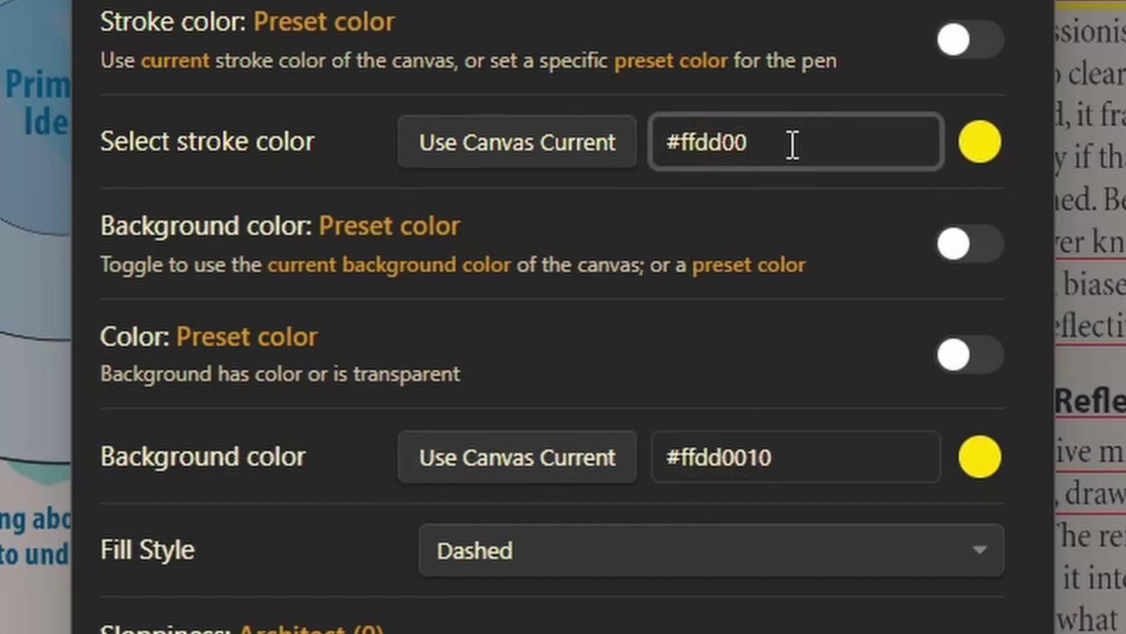
left_click_drag(792, 143, 610, 143)
right_click(723, 152)
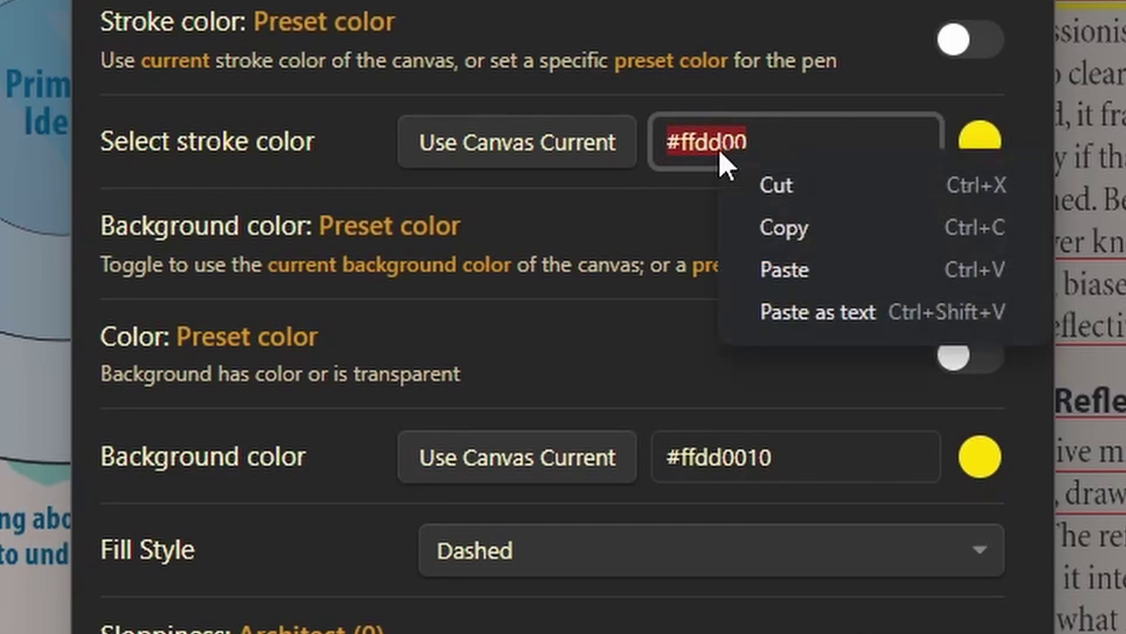
left_click(794, 231)
Replace the background colour with #ffdd00 and append 10 to make #ffdd0010
left_click_drag(801, 462, 437, 470)
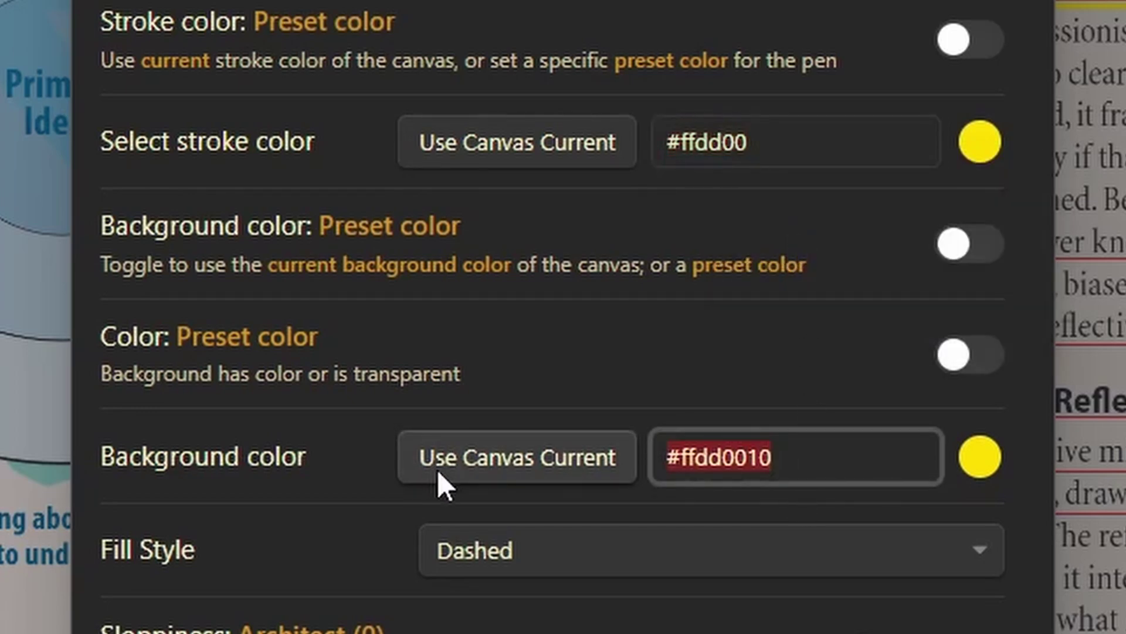
key("ctrl+v")
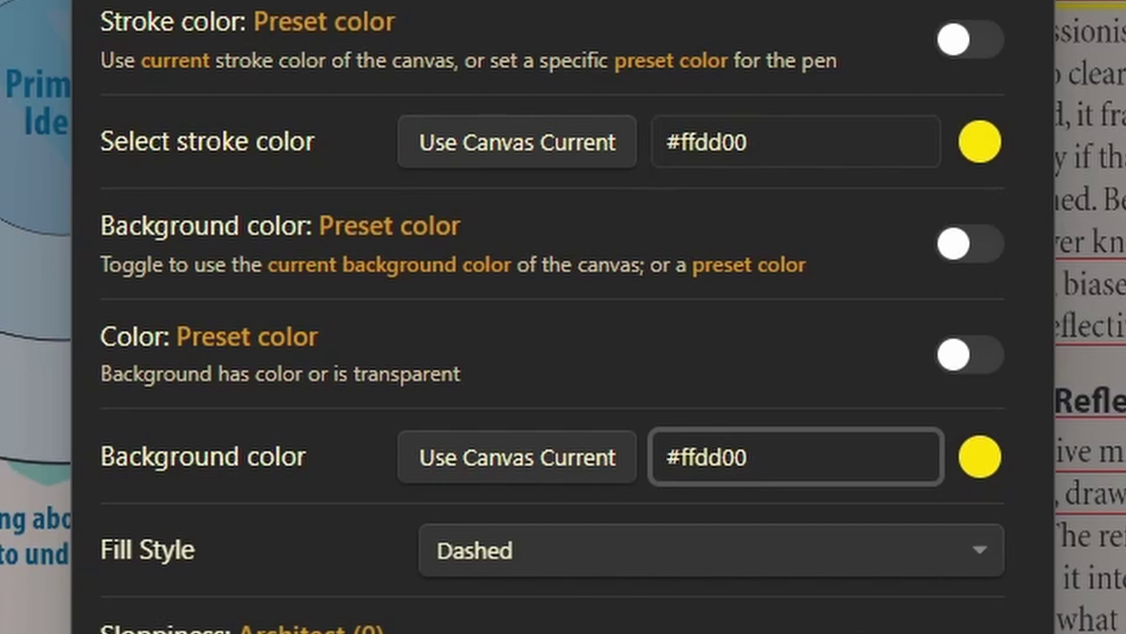
type("10")
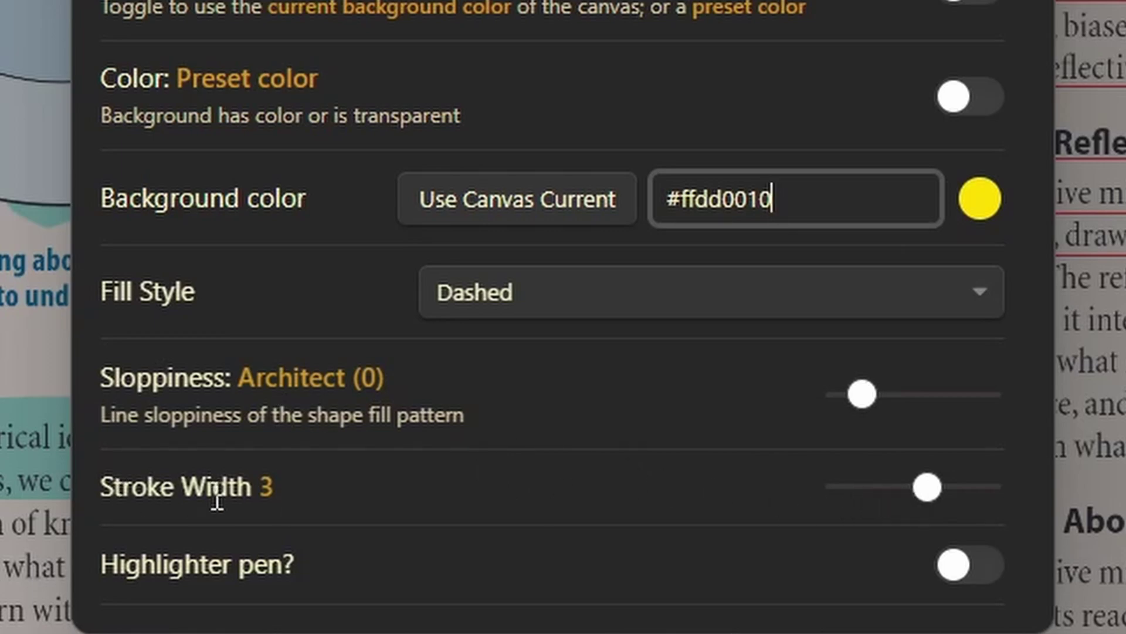
scroll(311, 478, "down", 3)
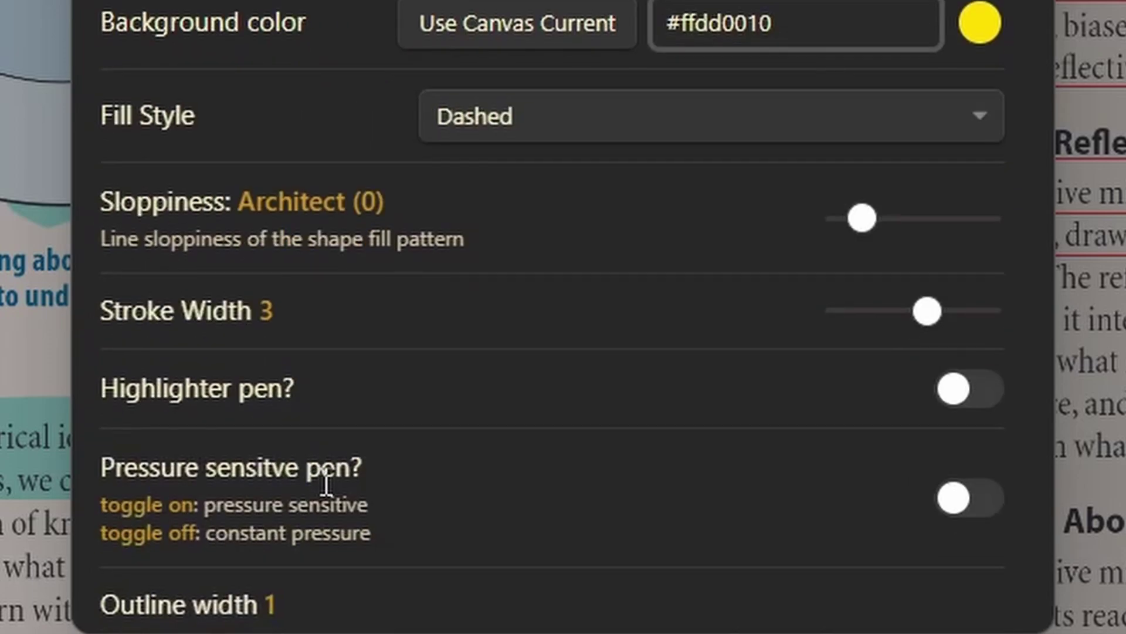
scroll(327, 484, "down", 6)
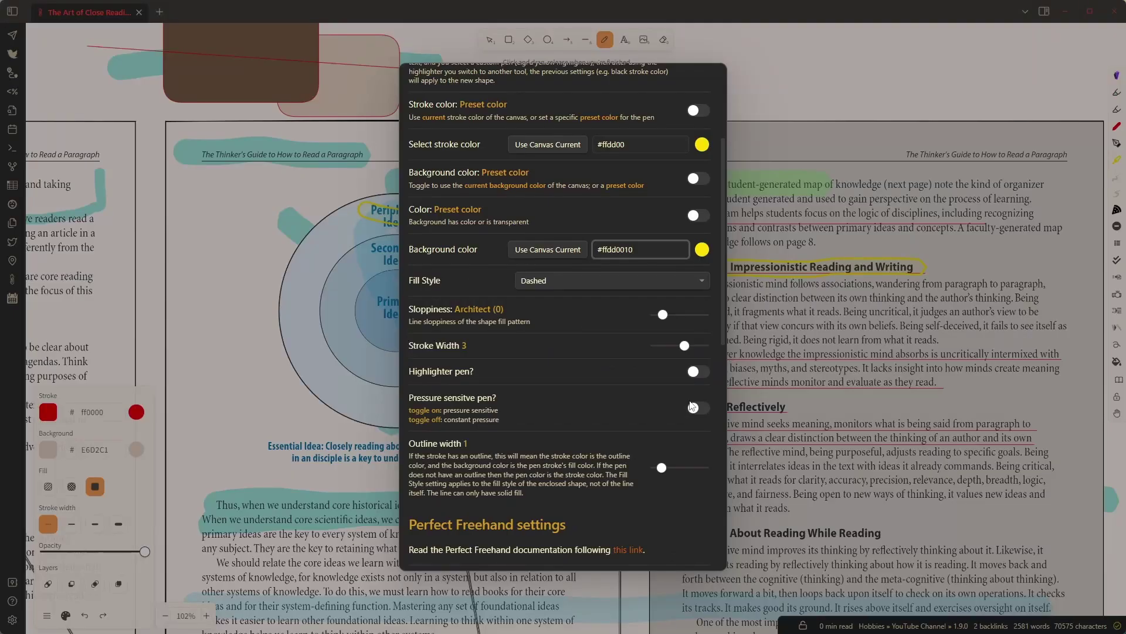
Close Pen Settings and loop the yellow marker around the 'fragmented, it fragments what it reads' line
left_click(759, 102)
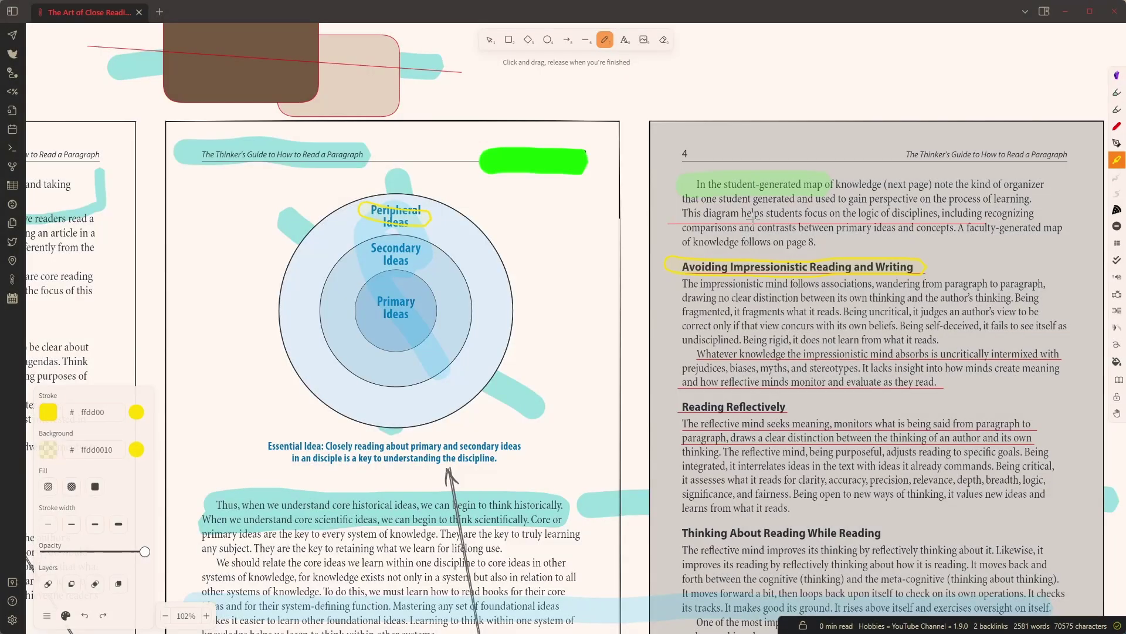
left_click_drag(683, 311, 1042, 313)
Open the Excalidraw plugin settings and scroll to the Number of custom pens option, currently 7
left_click(12, 620)
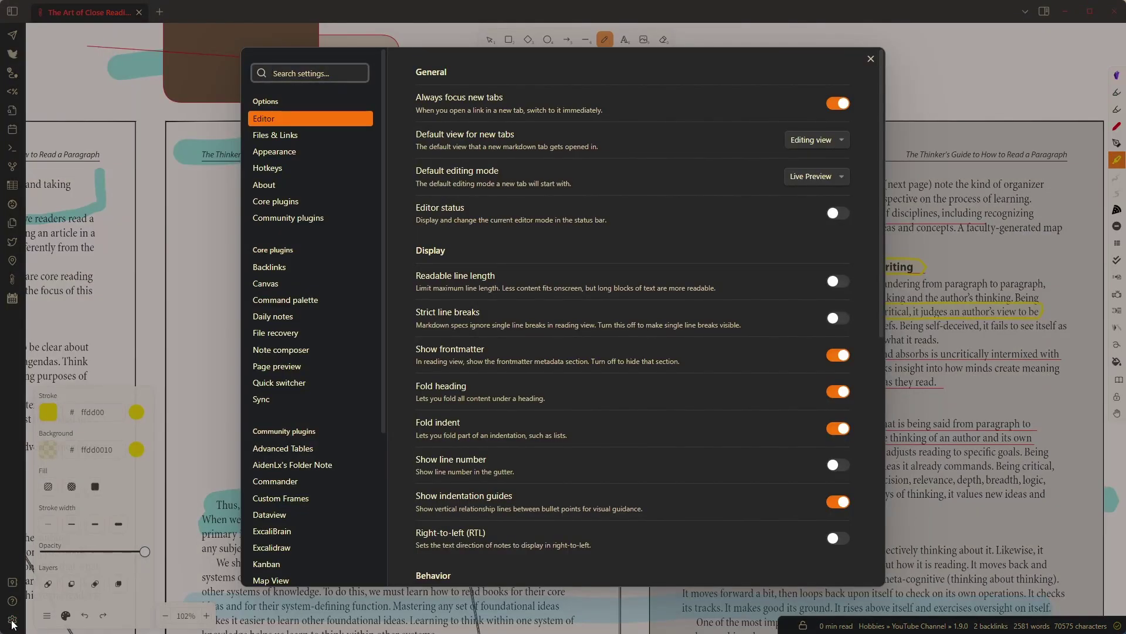
left_click(285, 549)
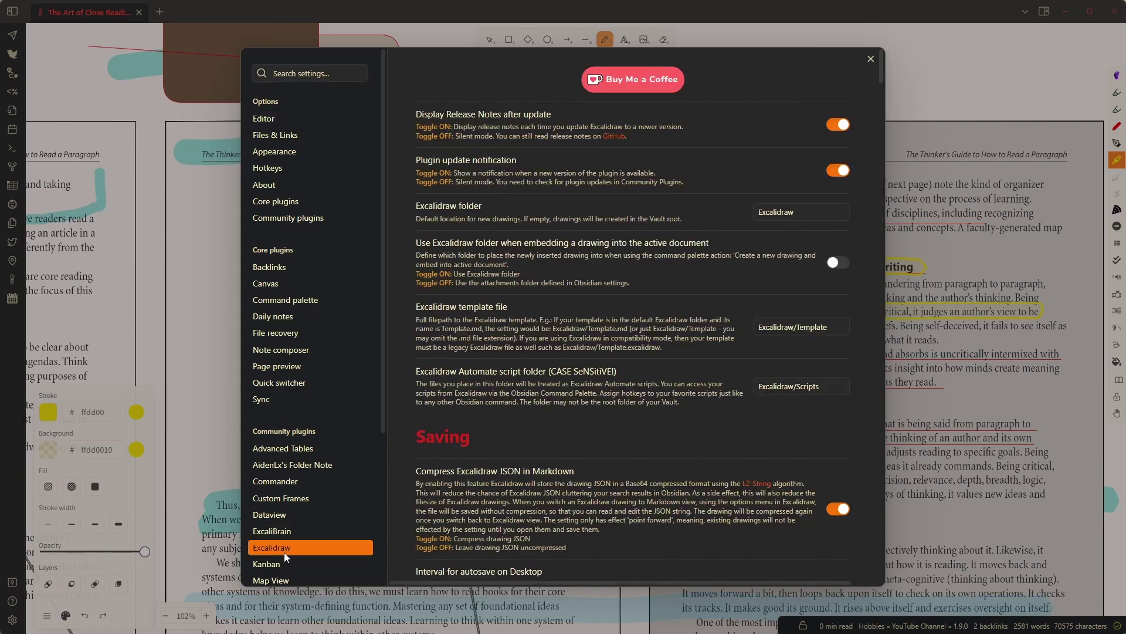
scroll(531, 141, "down", 10)
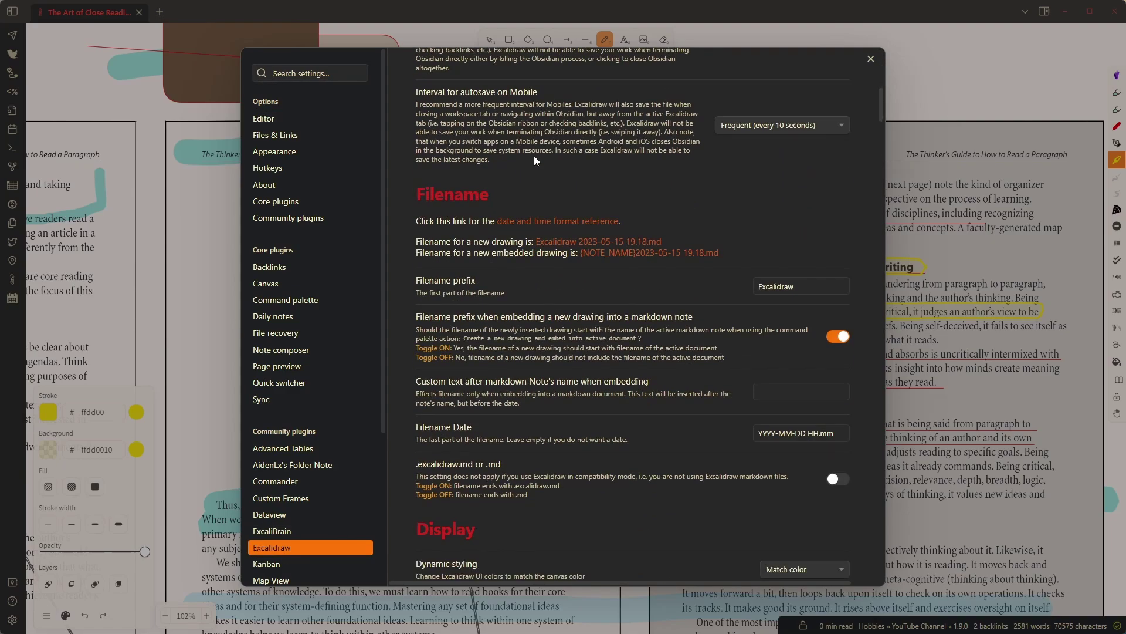
scroll(534, 156, "down", 20)
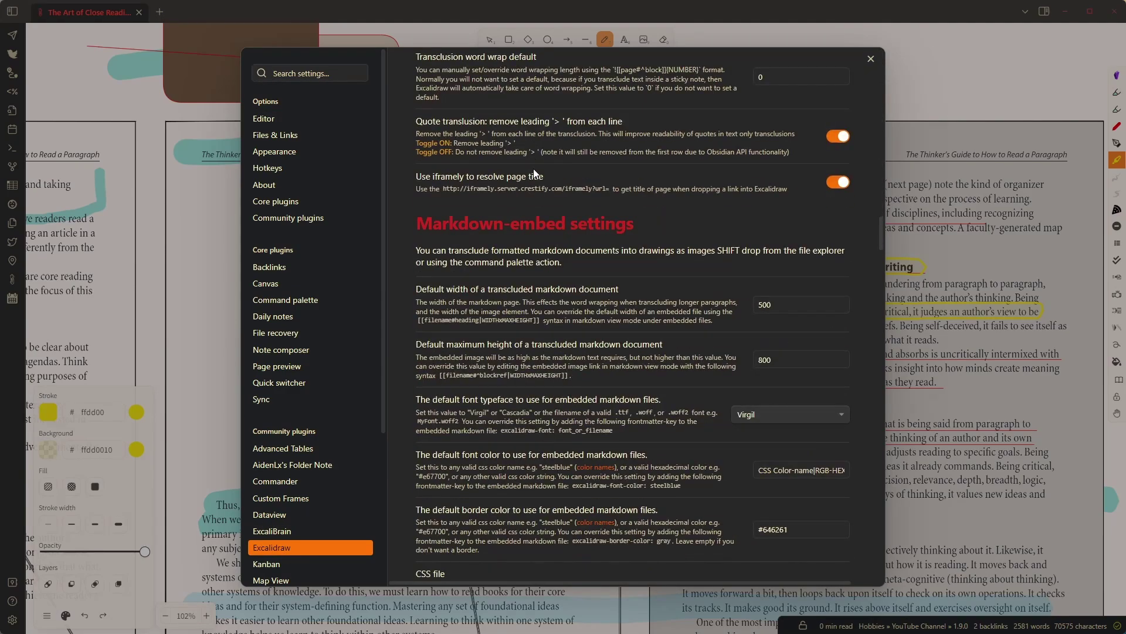
scroll(533, 170, "down", 15)
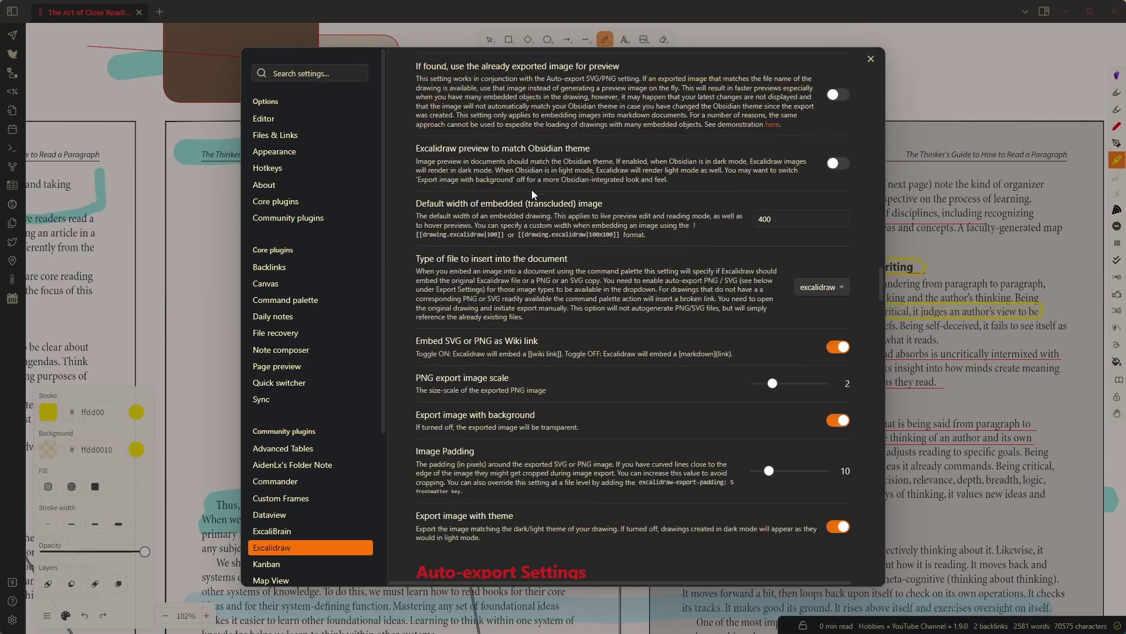
scroll(531, 189, "down", 15)
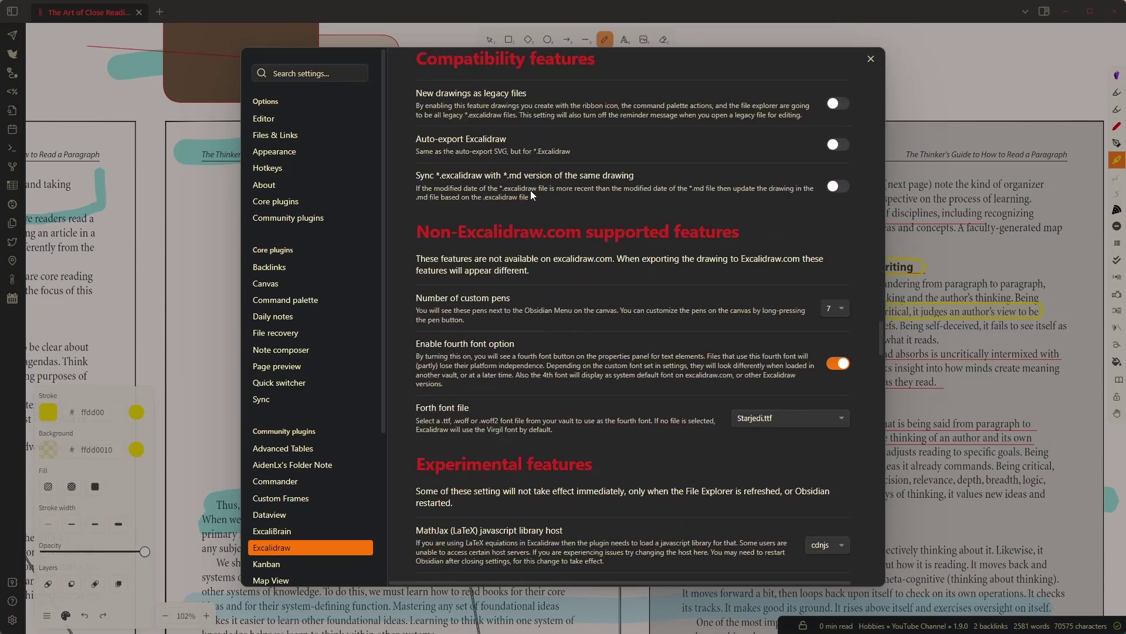
scroll(532, 194, "down", 1)
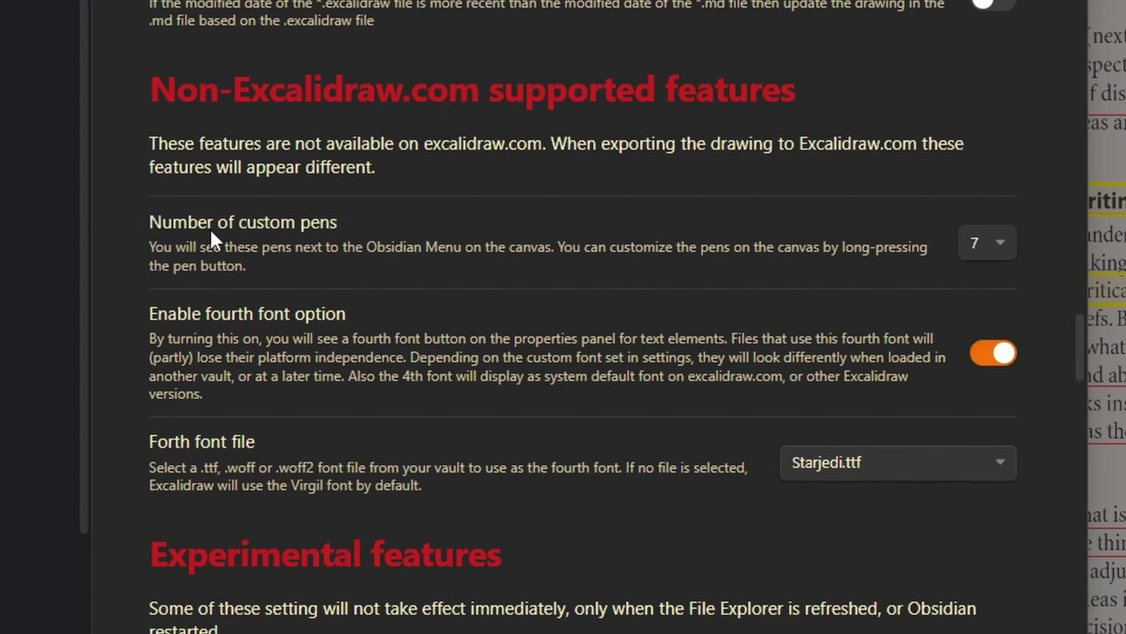
Set Number of custom pens to 10 and close the Settings dialog
left_click(1011, 243)
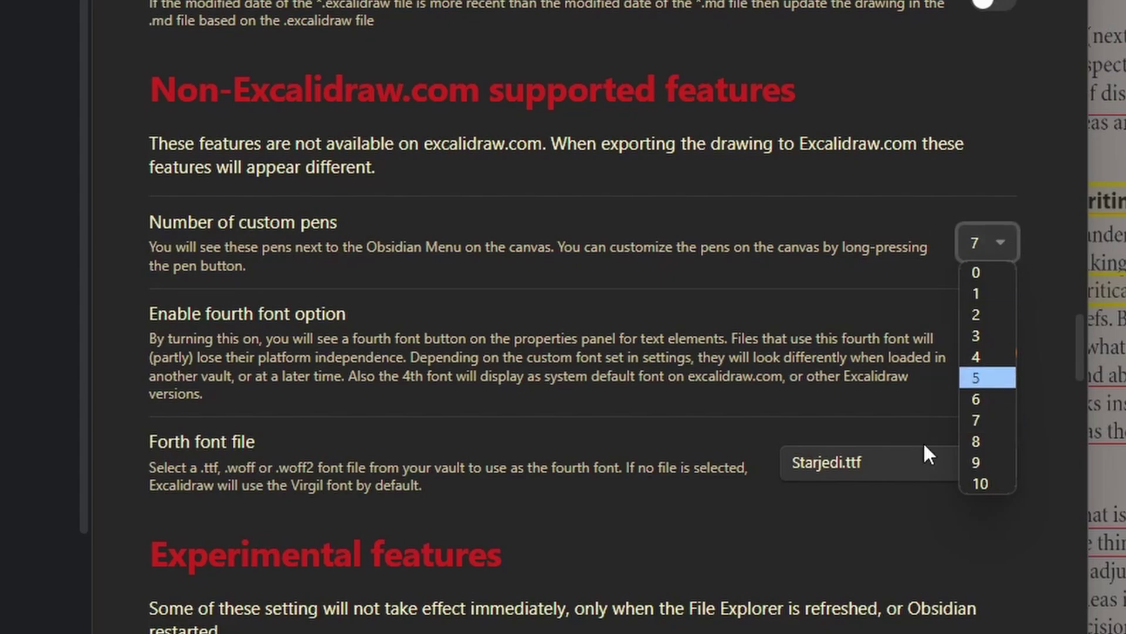
left_click(991, 484)
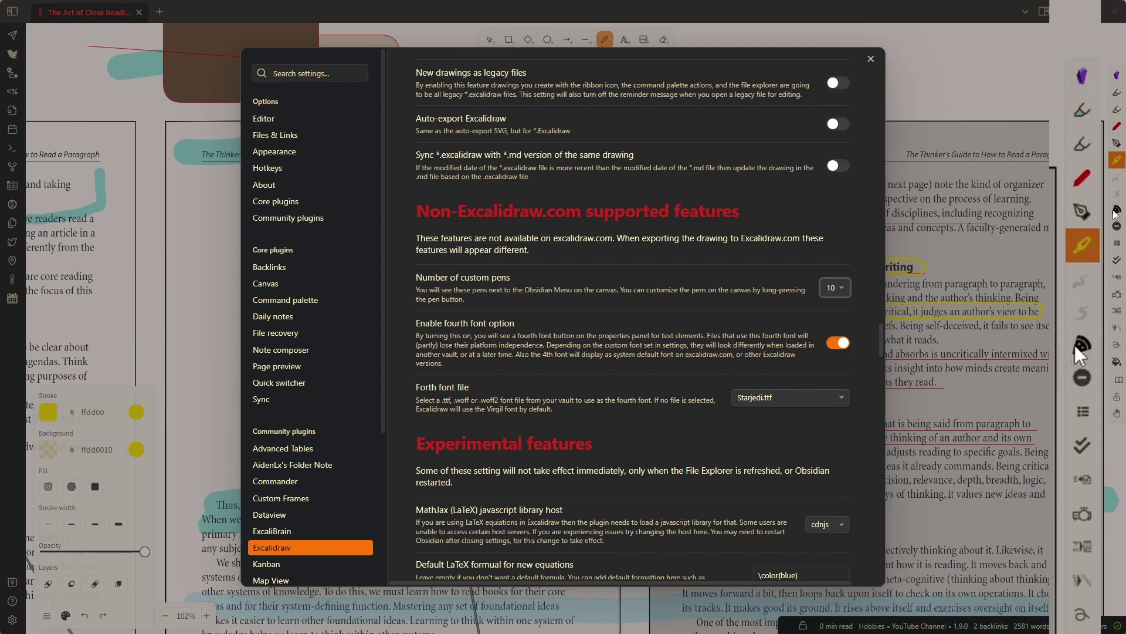
left_click(872, 60)
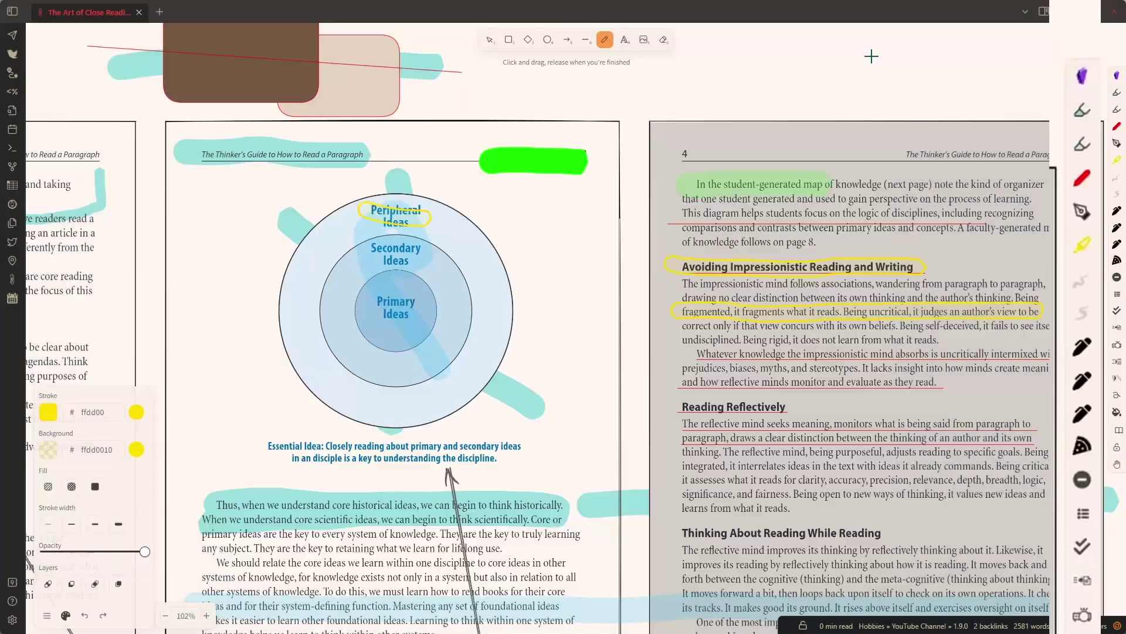
Open a new custom pen's settings and apply the Marker with Outline pen type
left_click(1081, 355)
left_click(1080, 355)
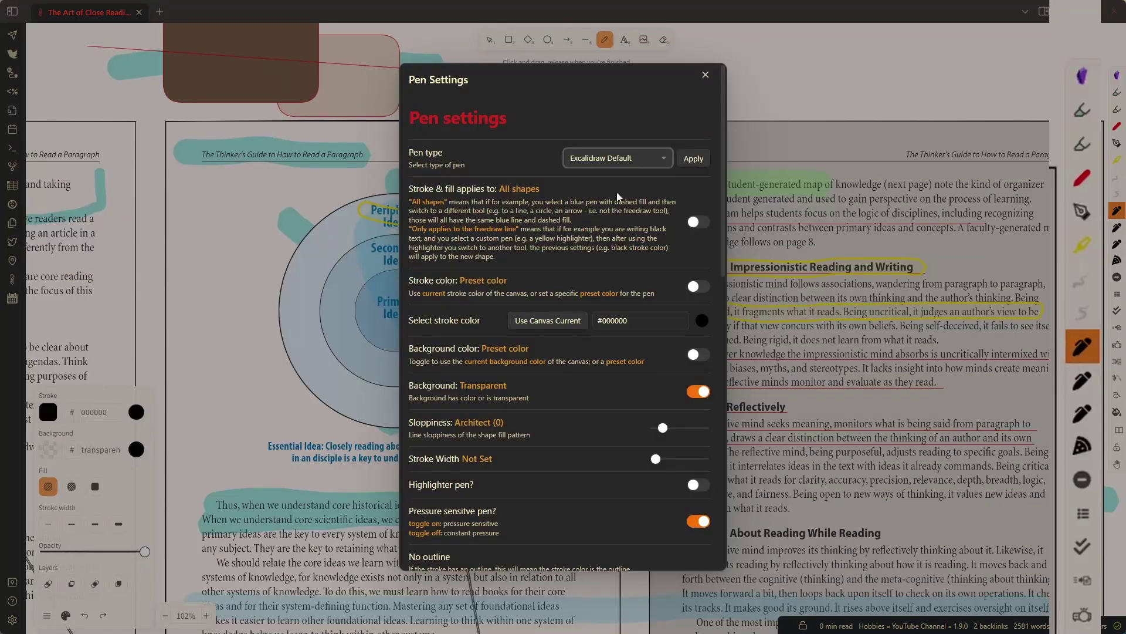
left_click(634, 167)
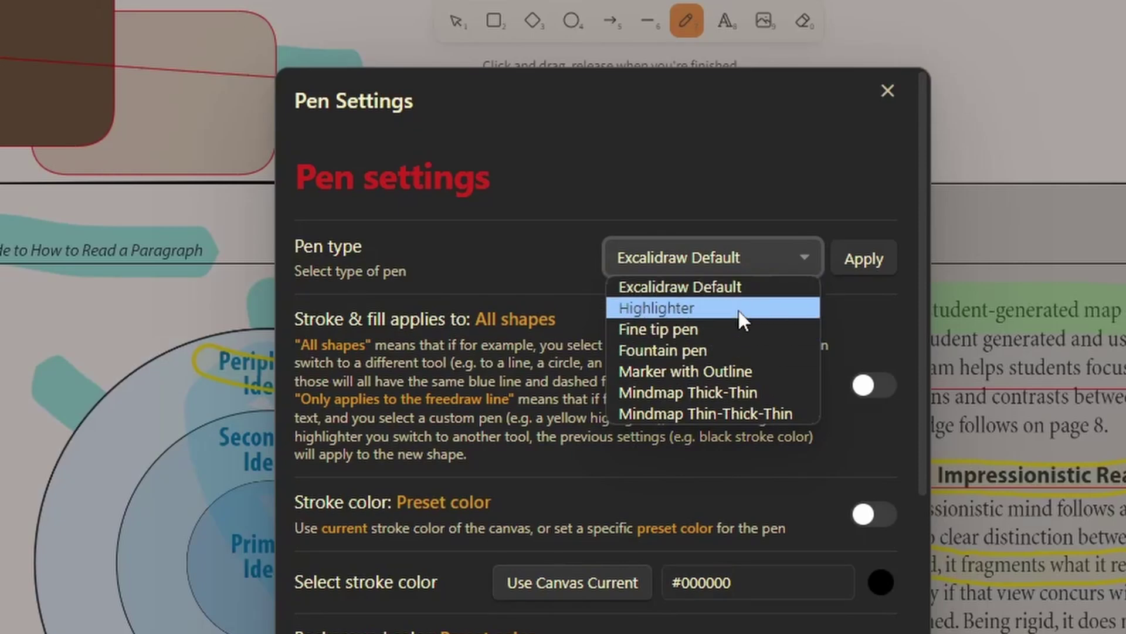
left_click(738, 371)
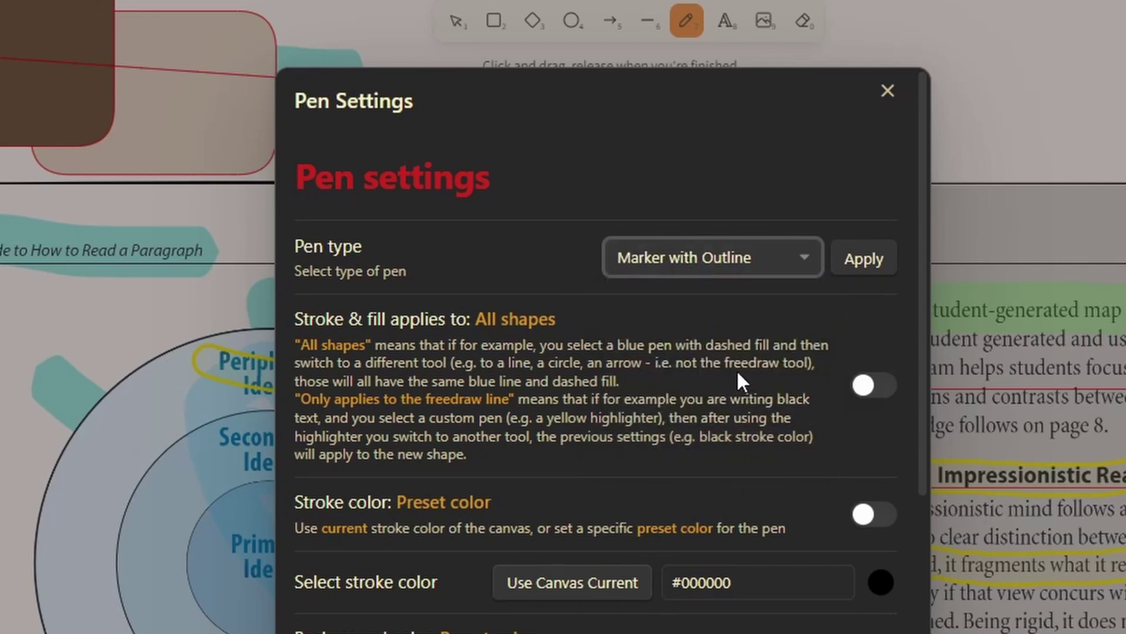
left_click(867, 258)
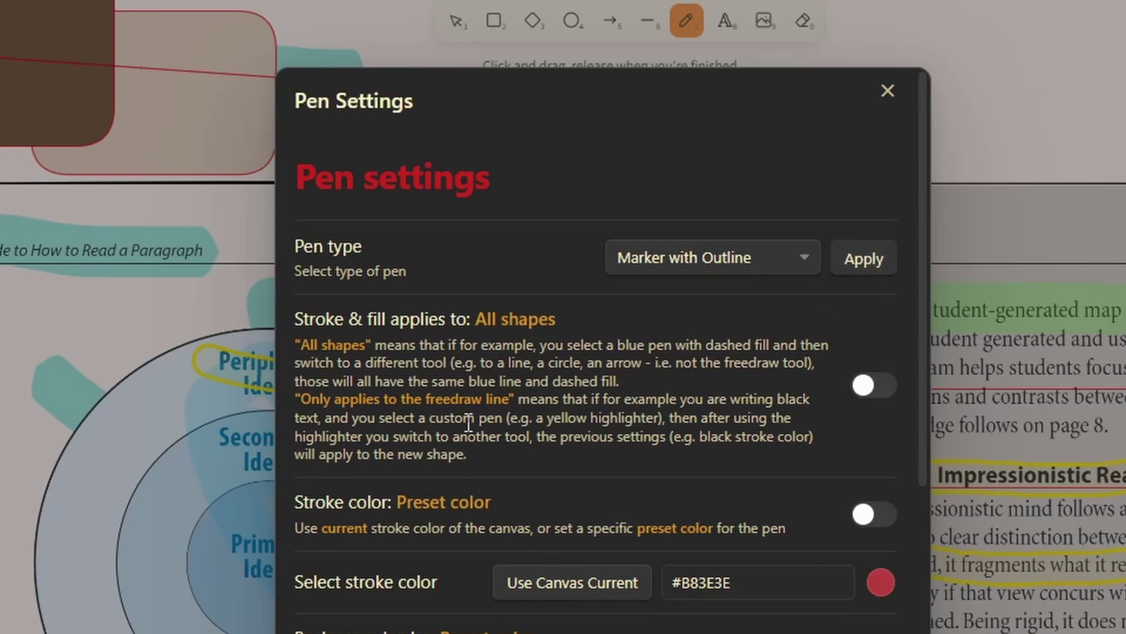
Set background to #B83E3E10, stroke width to 3, and reduce the outline width to 1
scroll(794, 589, "down", 2)
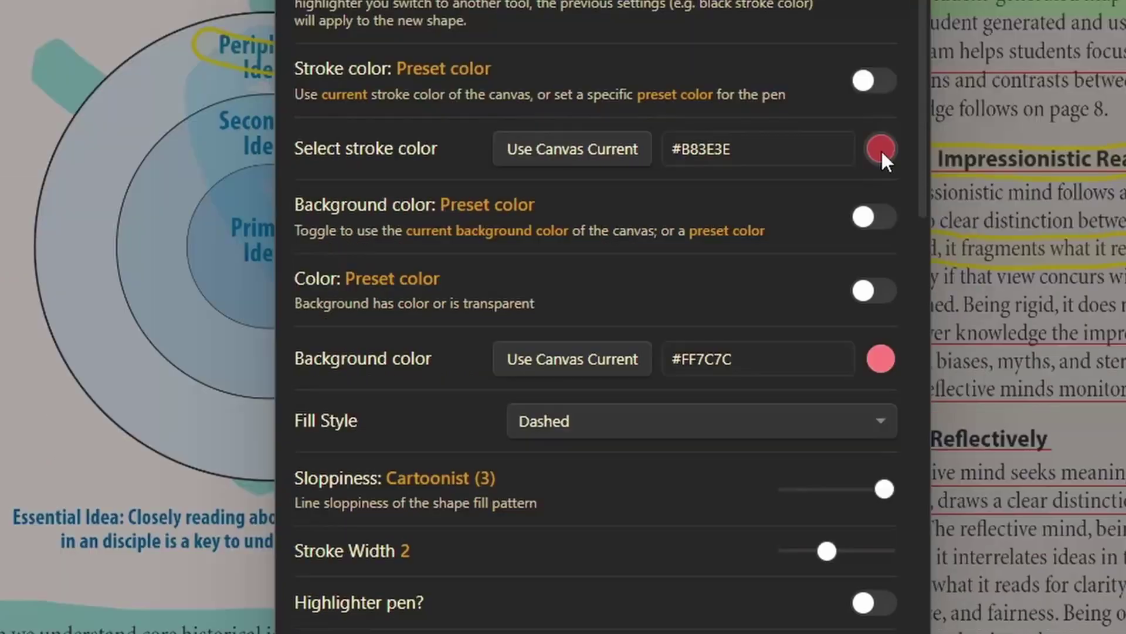
left_click_drag(762, 465, 565, 459)
key("ctrl+c")
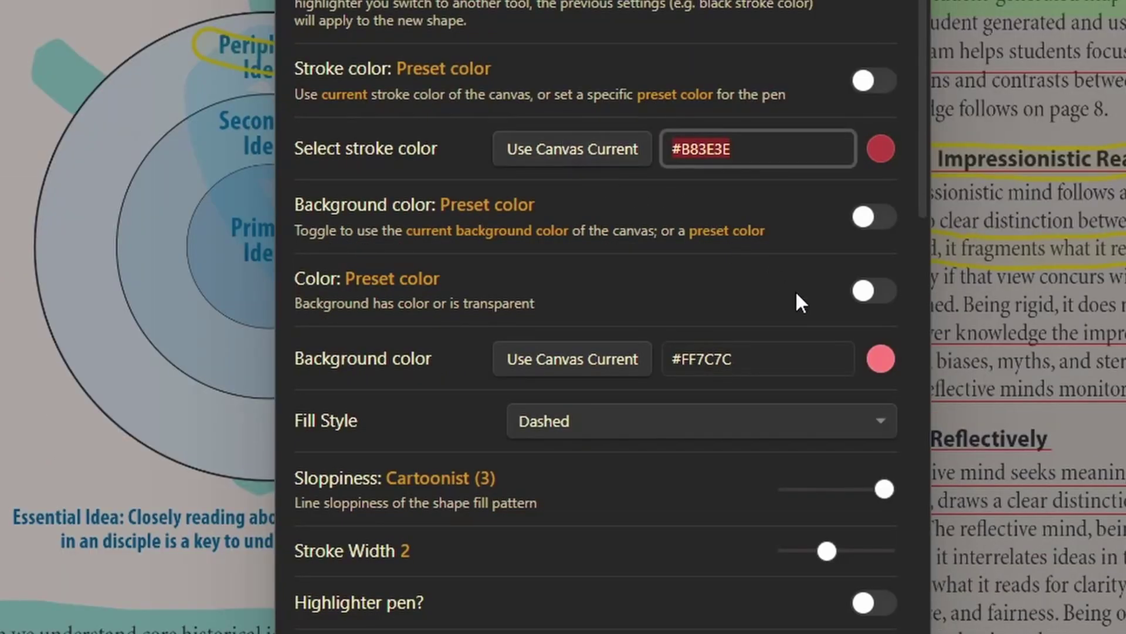
left_click(713, 356)
key("ctrl+v")
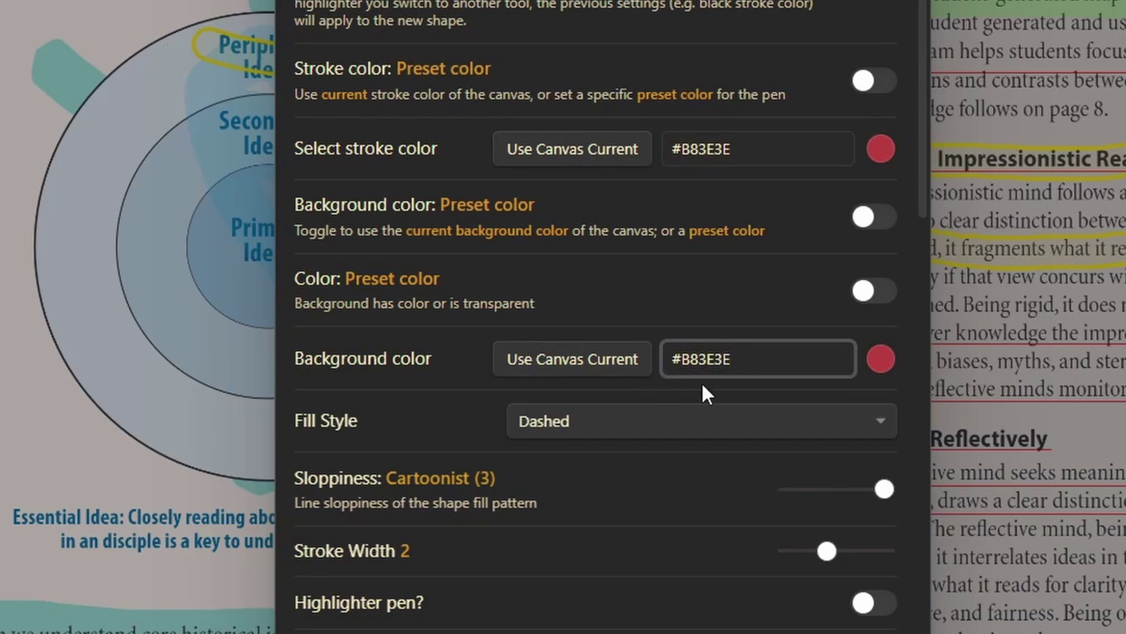
type("10")
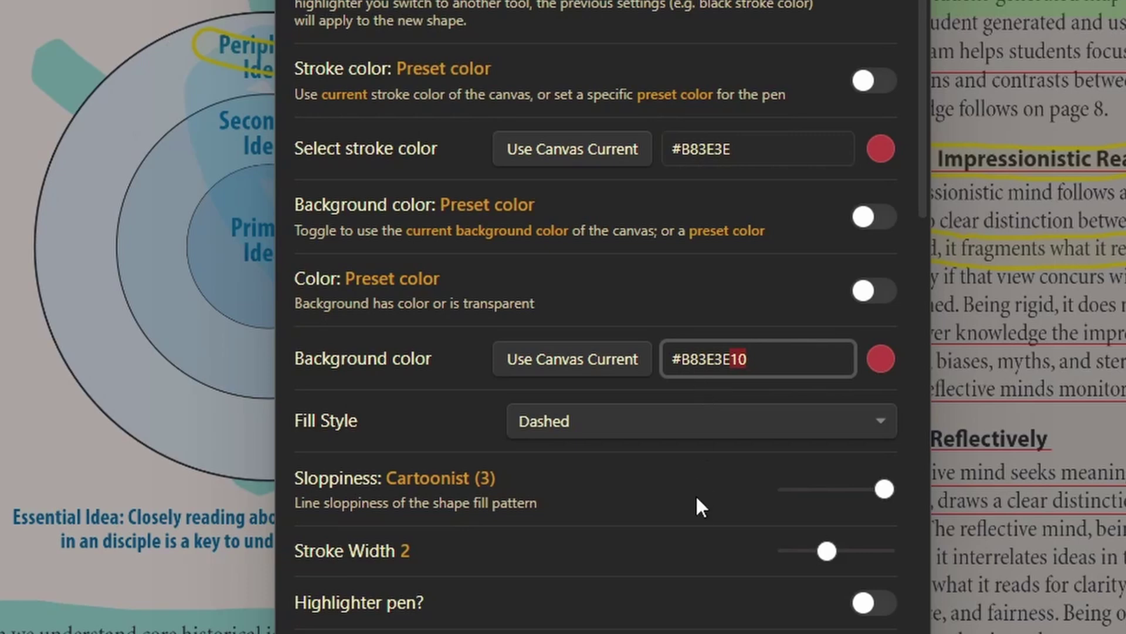
scroll(696, 497, "down", 4)
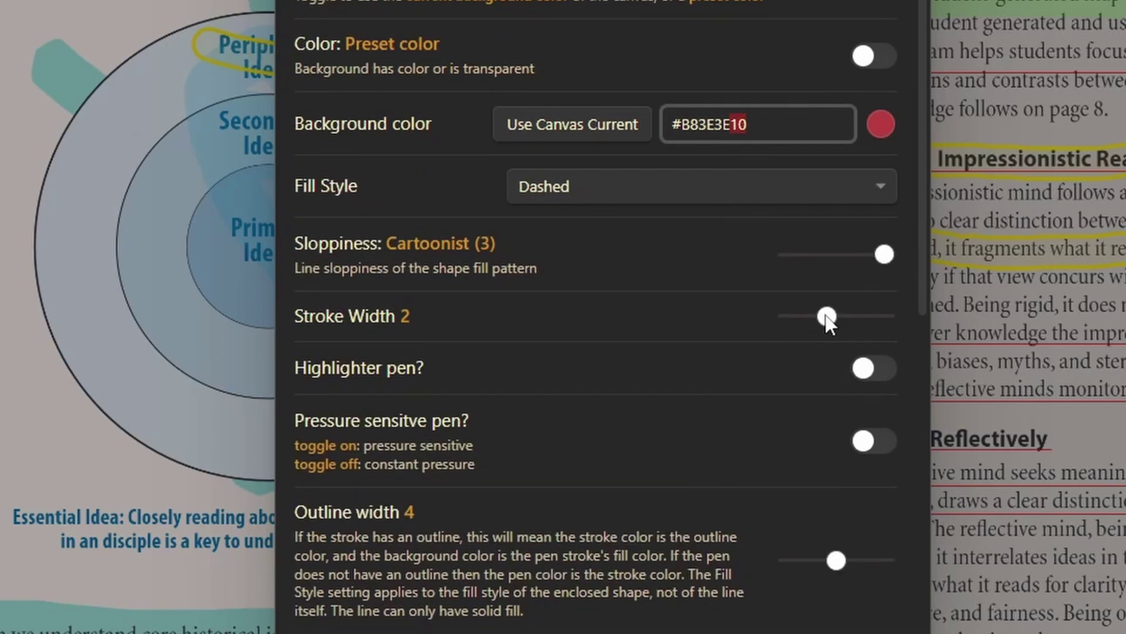
left_click_drag(827, 316, 848, 320)
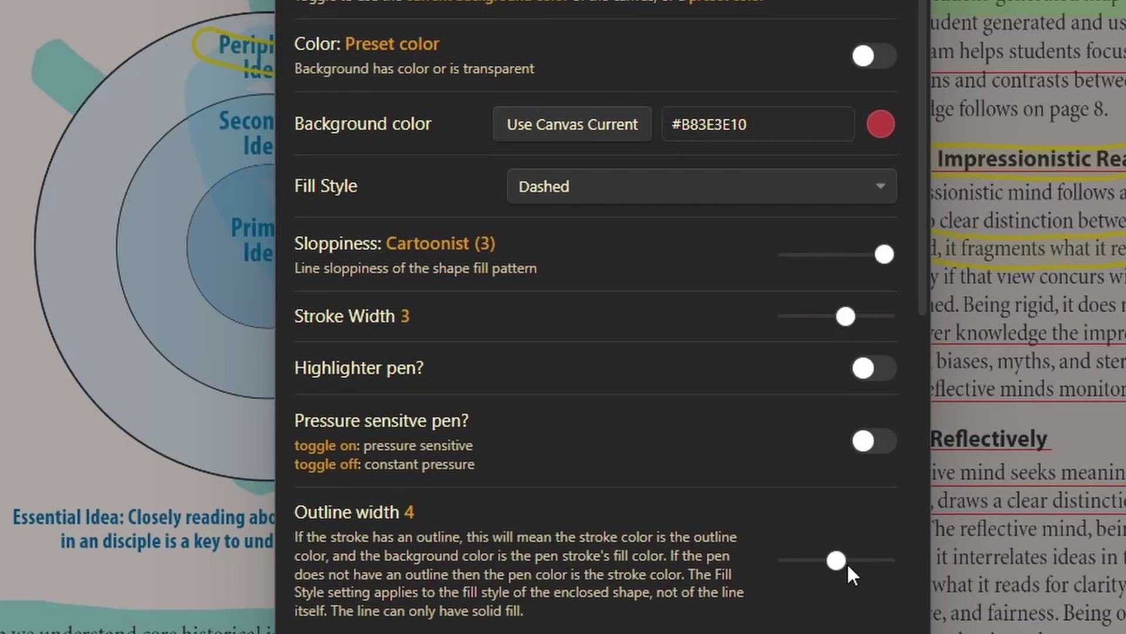
left_click_drag(842, 561, 800, 567)
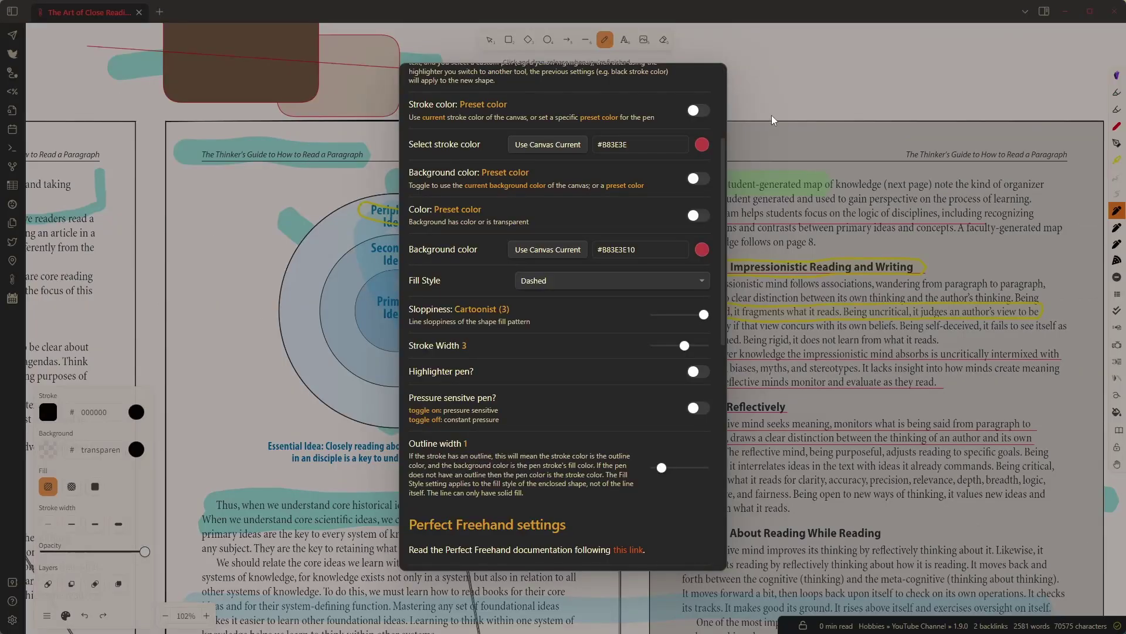
Close Pen Settings and loop the red outlined marker around the 'Being rigid, it does not learn' sentence
left_click(1013, 16)
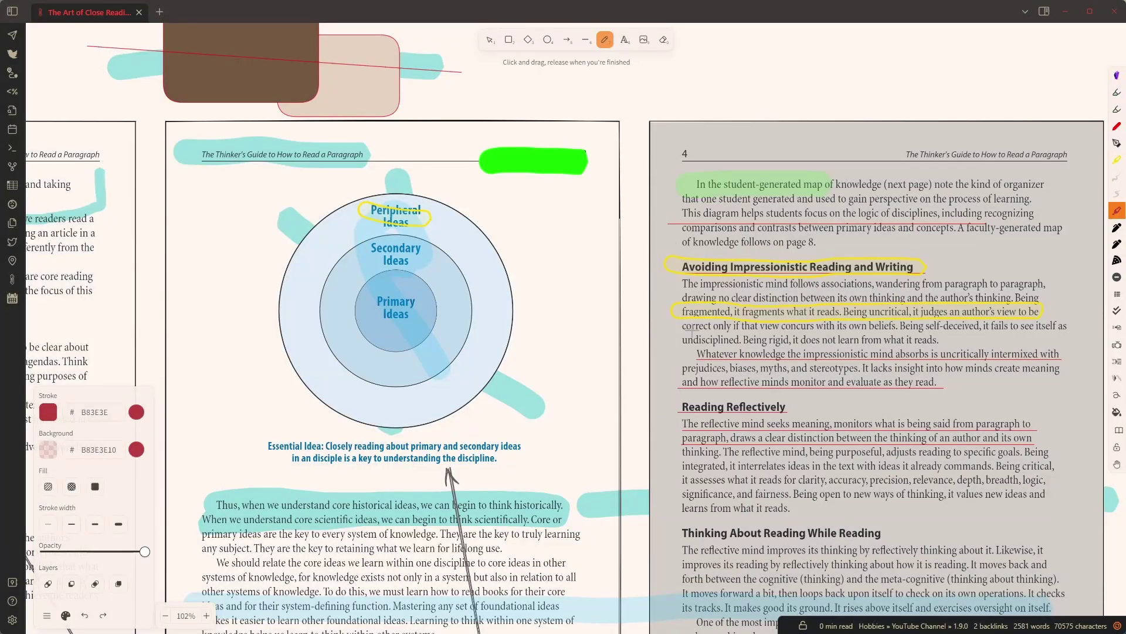
mouse_move(680, 339)
left_mouse_down()
mouse_move(817, 348)
mouse_move(951, 336)
left_mouse_up()
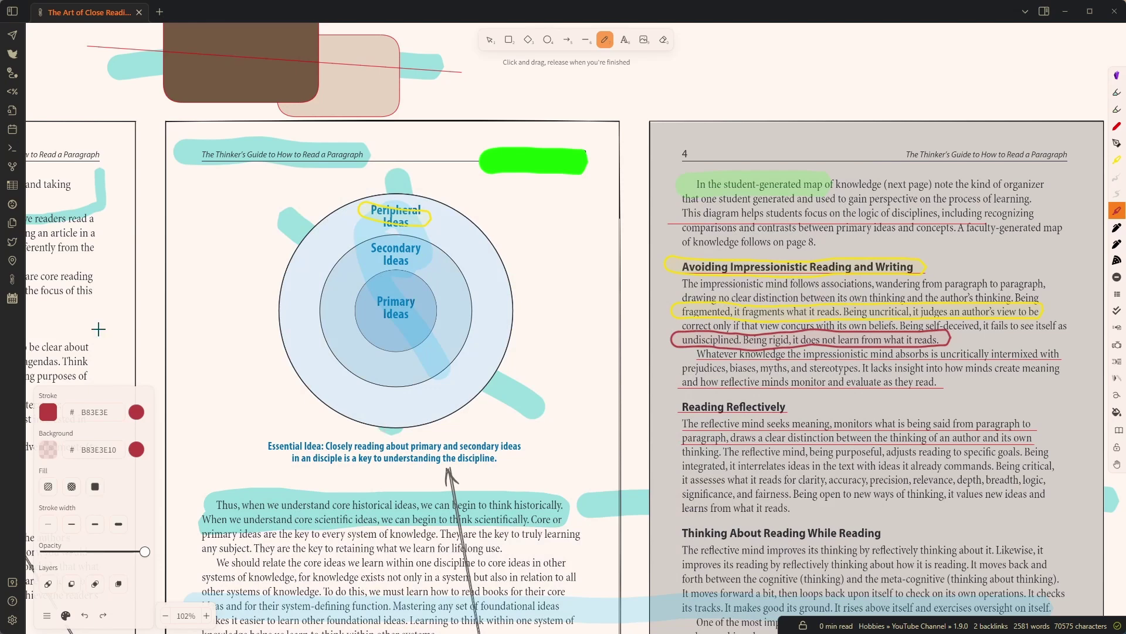
Select and copy all PDF pages and highlights, then switch to excalidraw.com in Chrome
key("v")
scroll(232, 110, "down", 5)
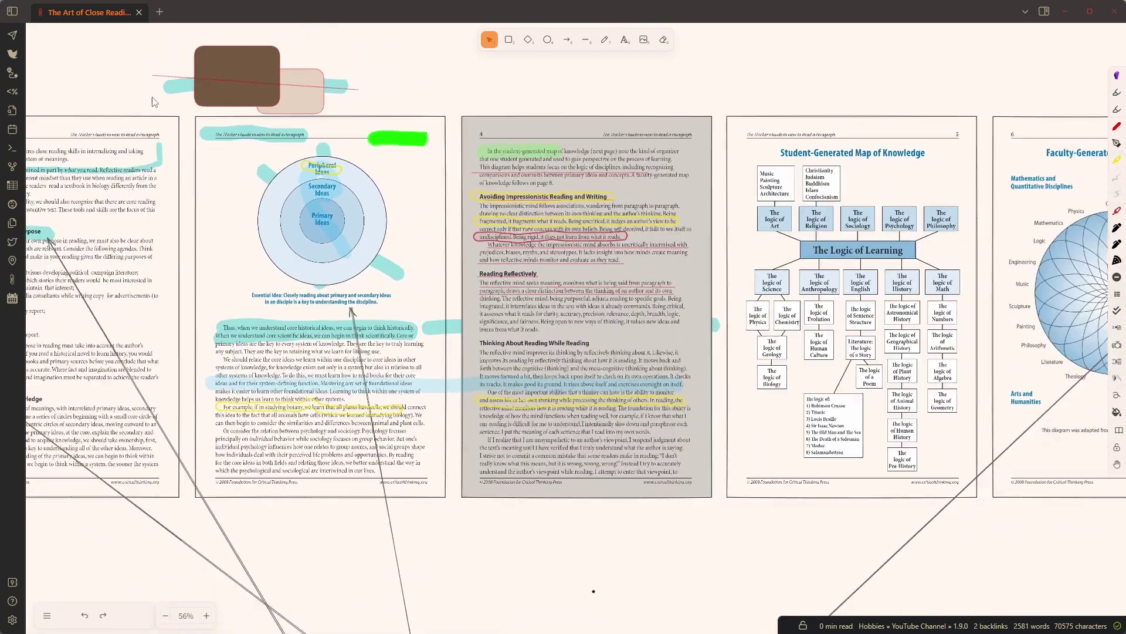
mouse_move(129, 37)
left_mouse_down()
mouse_move(663, 420)
mouse_move(755, 578)
left_mouse_up()
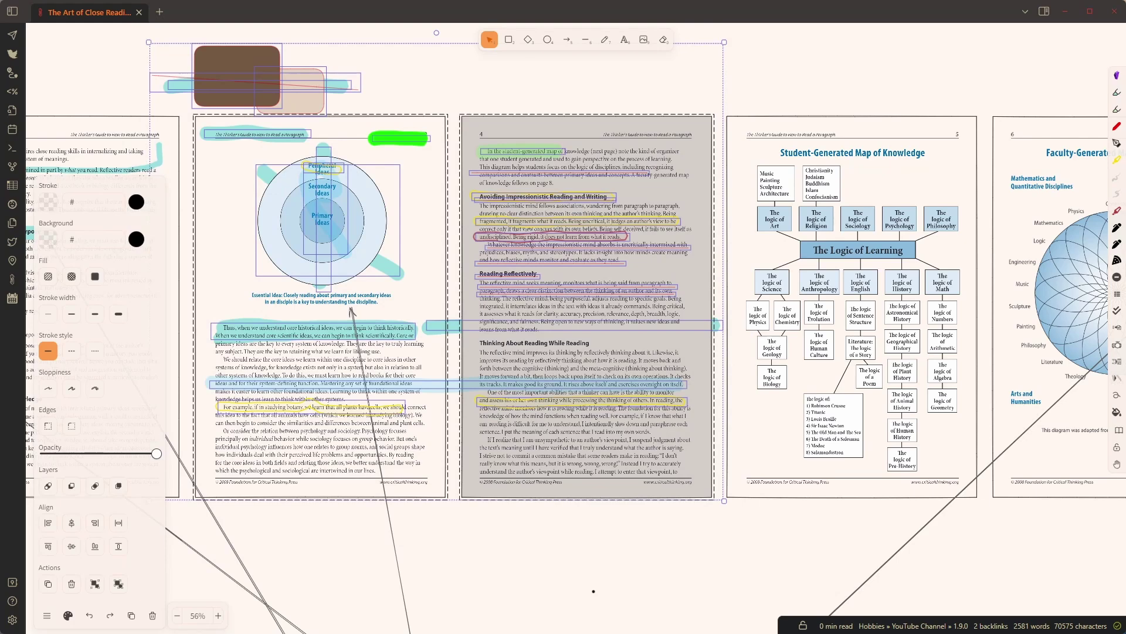
right_click(573, 304)
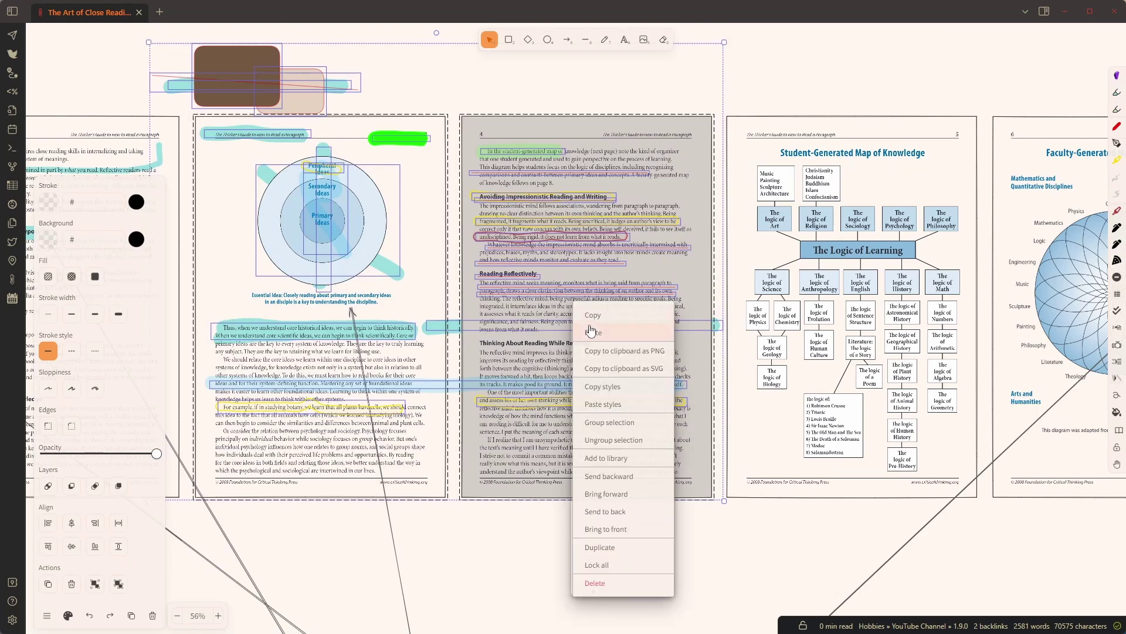
left_click(595, 315)
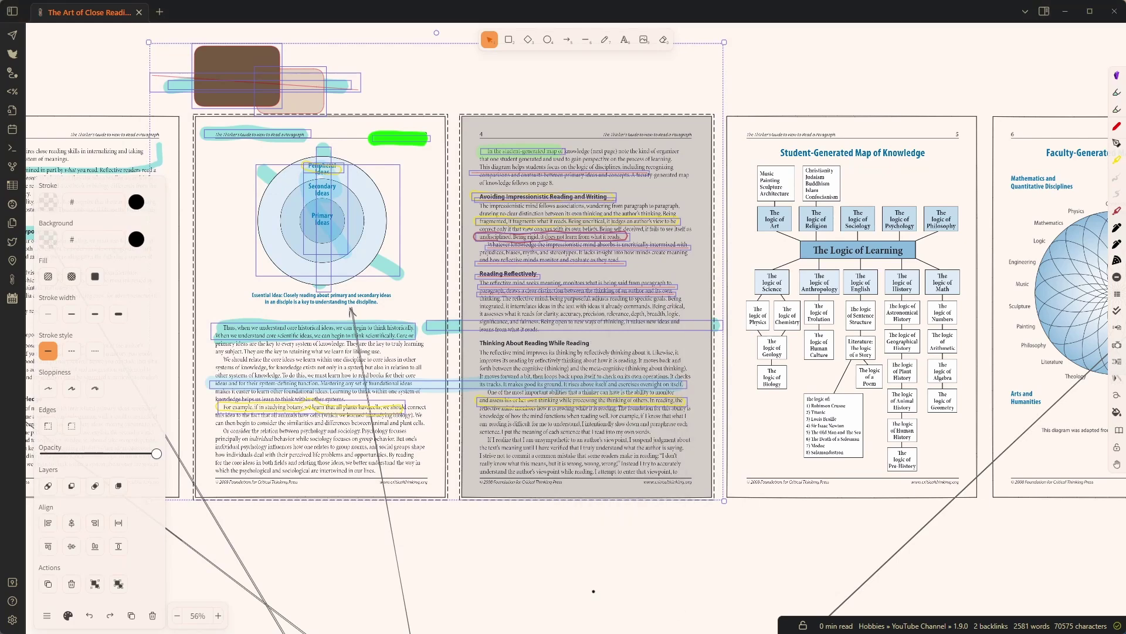
key("alt+Tab")
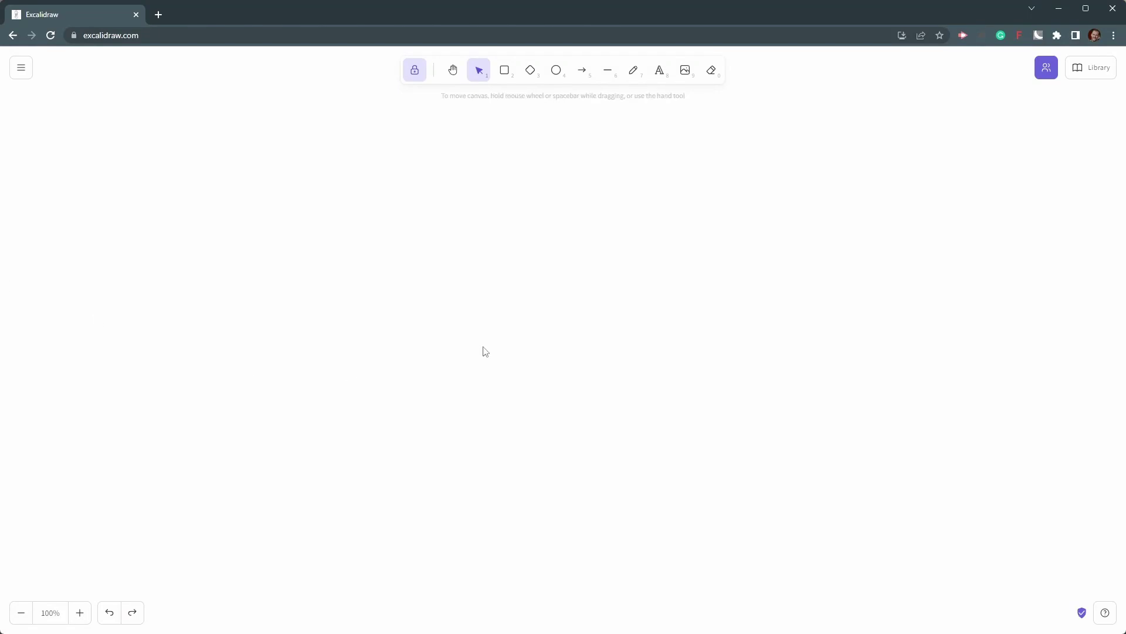
Paste the annotated pages onto the excalidraw.com canvas and clear the selection
key("ctrl+v")
scroll(485, 351, "down", 4)
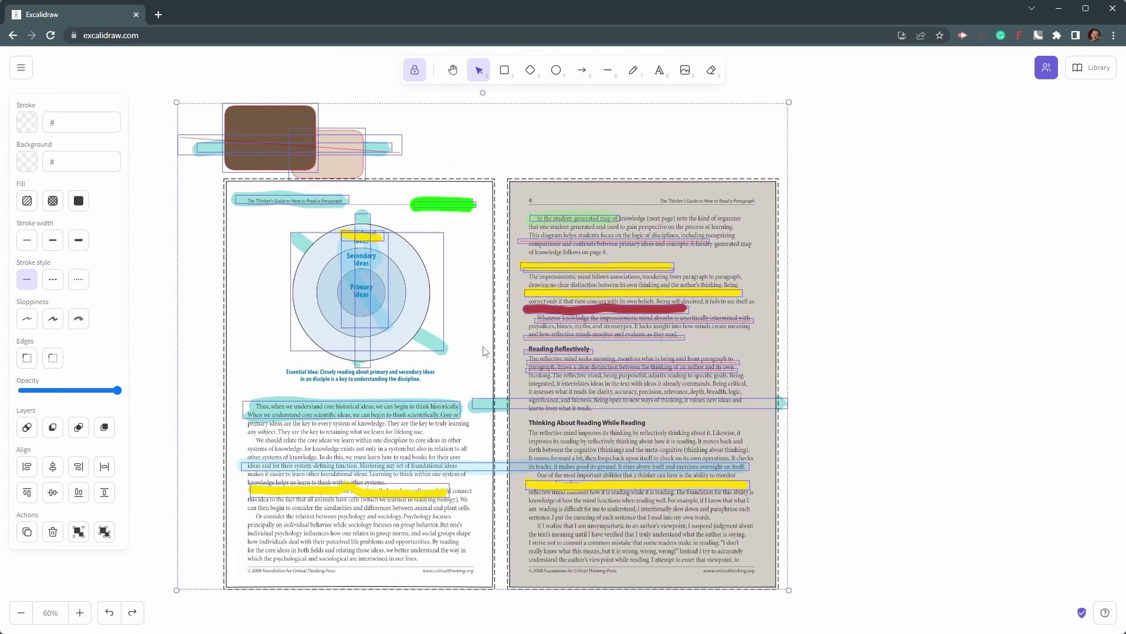
left_click(915, 462)
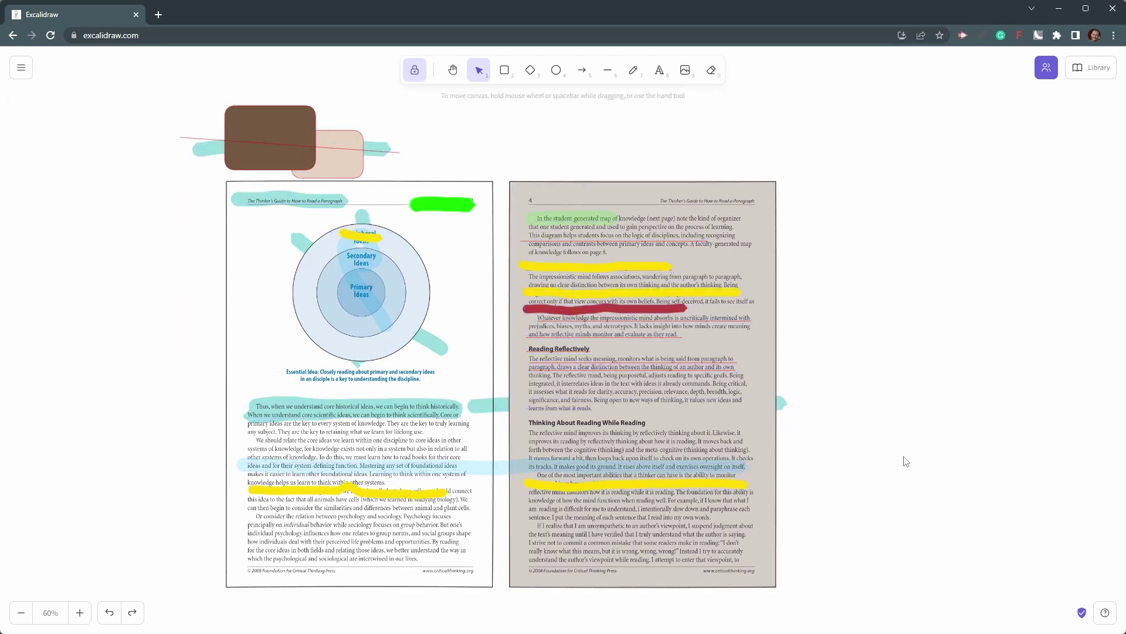
Select both yellow highlight strokes and change their stroke colour to translucent #ffdd0030
left_click(602, 487)
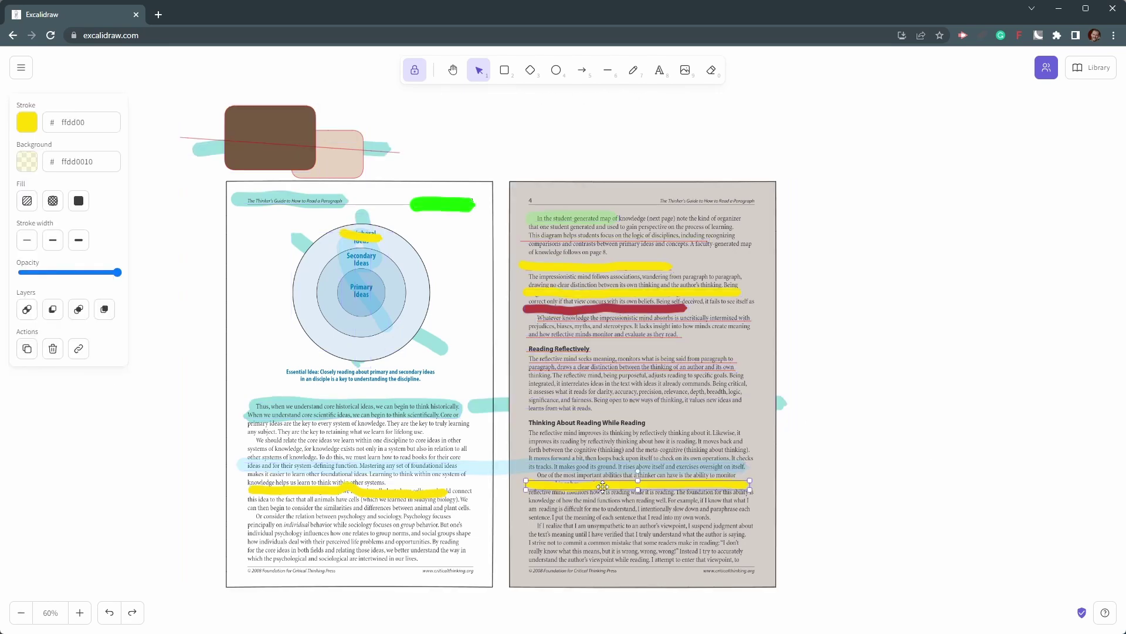
left_click(426, 495, "shift")
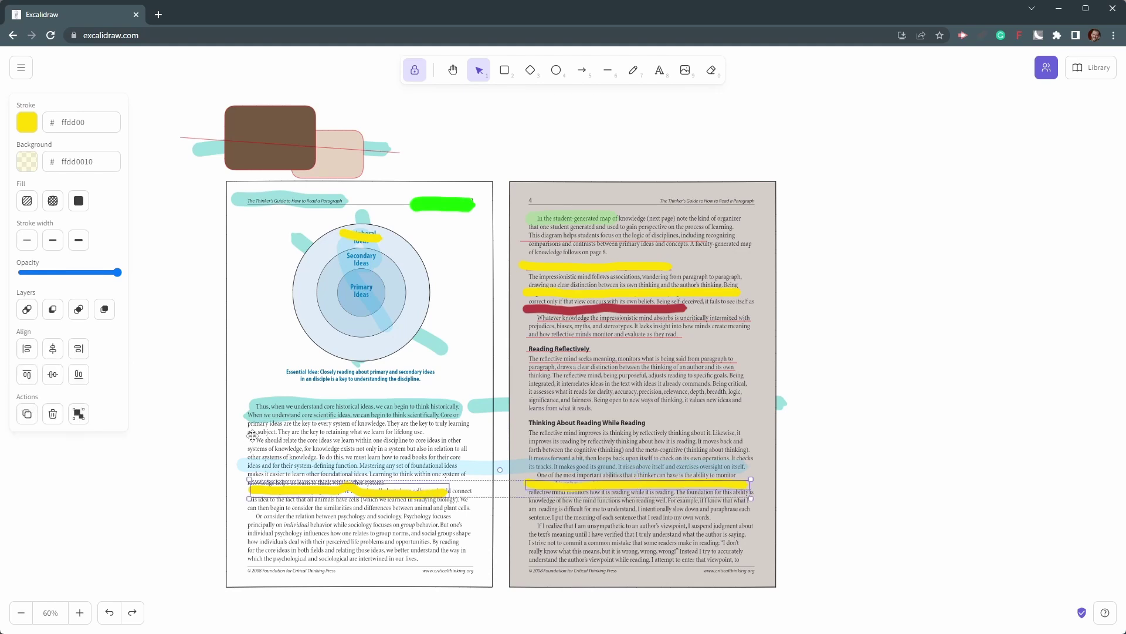
left_click(90, 124)
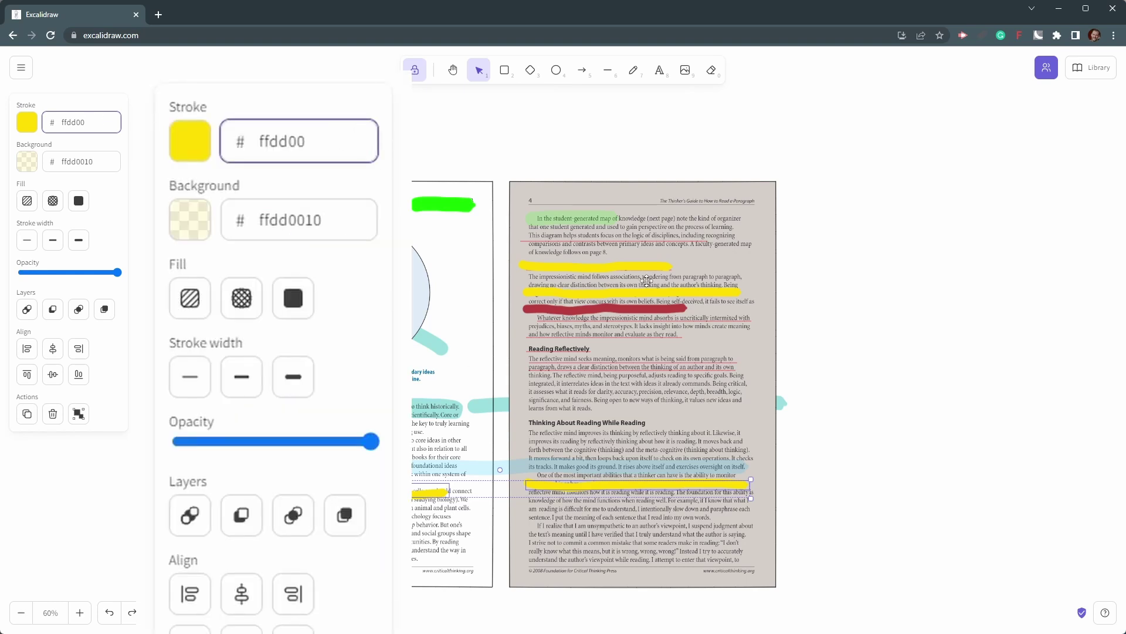
type("30")
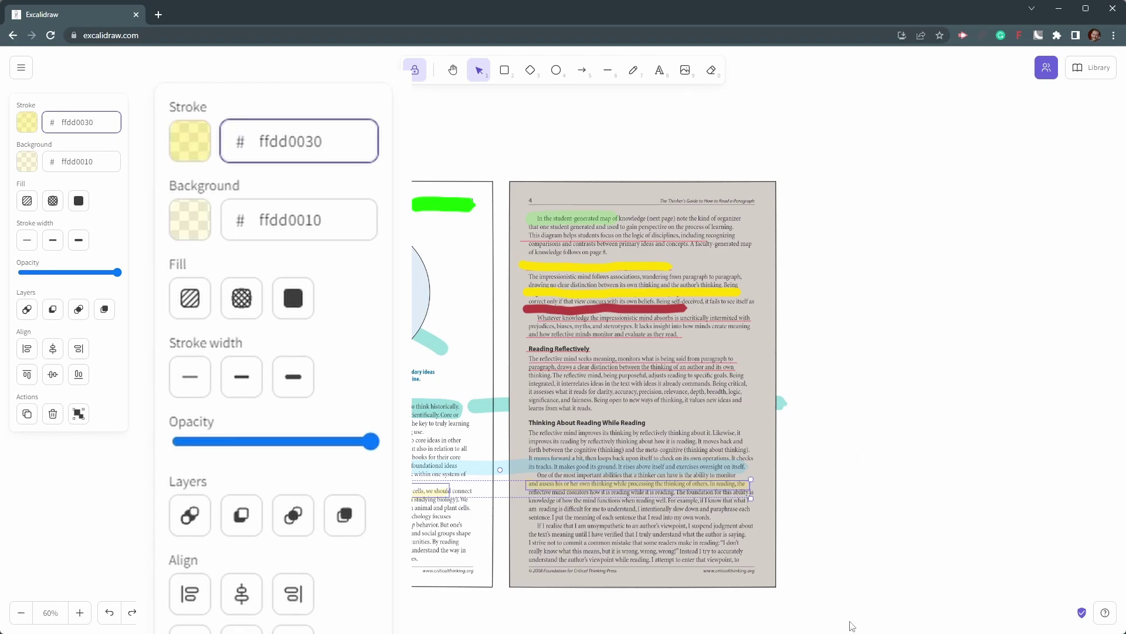
scroll(681, 498, "up", 10)
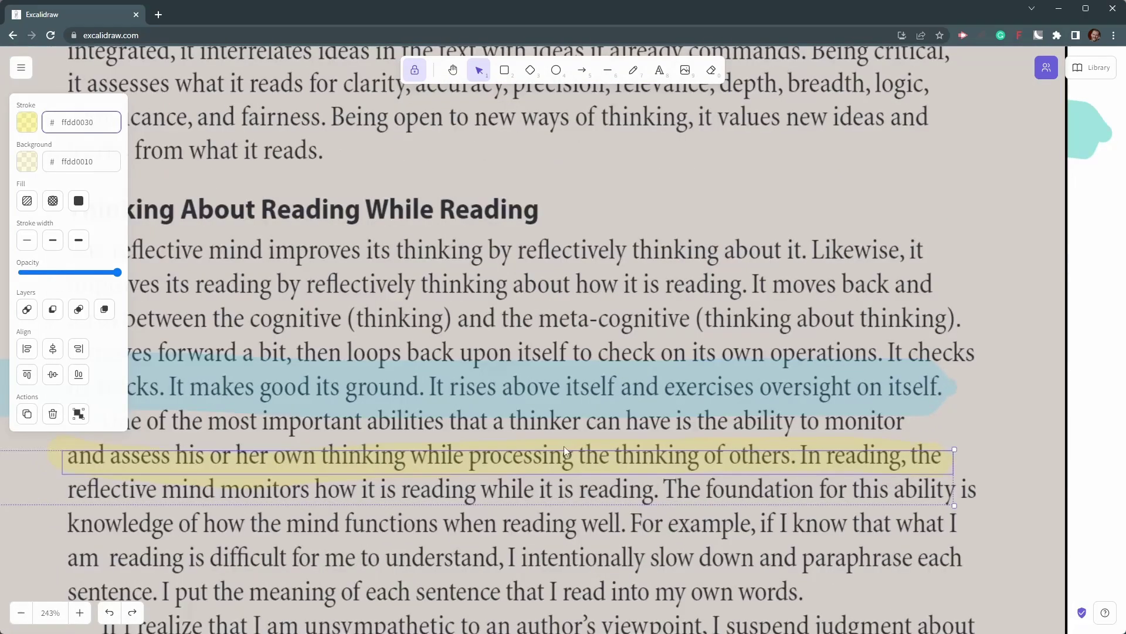
scroll(463, 452, "down", 10)
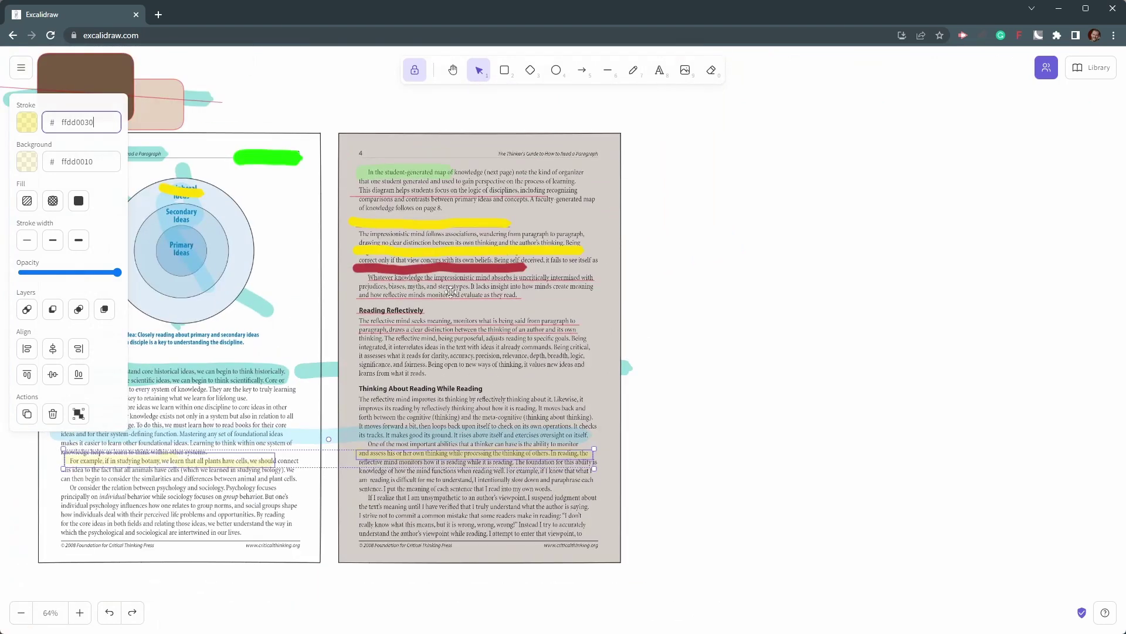
scroll(346, 215, "left", 5)
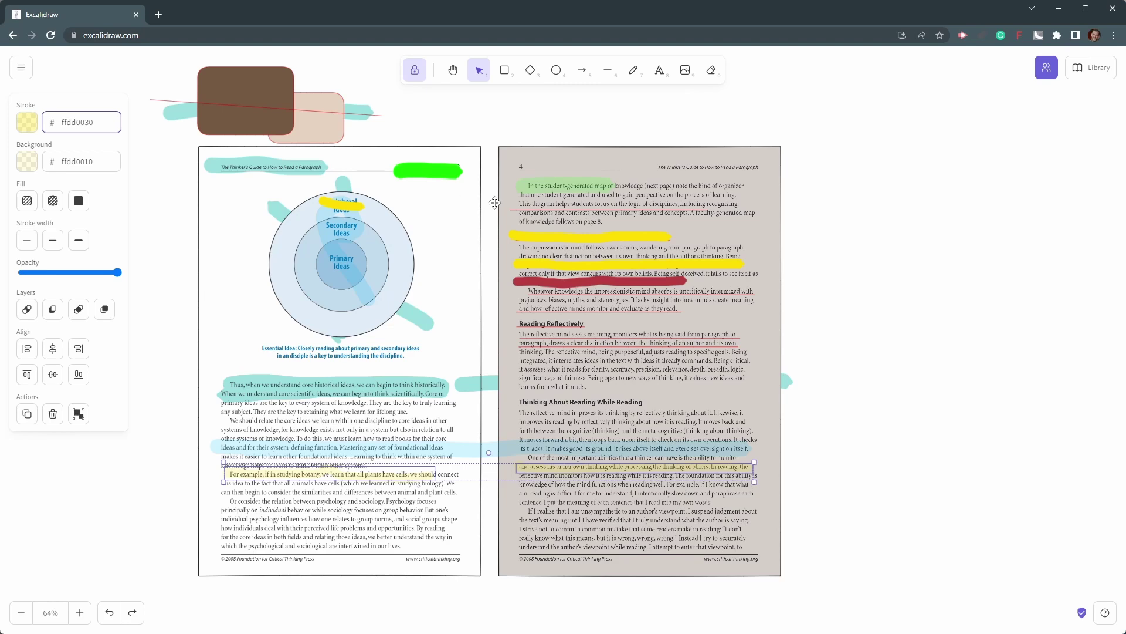
Switch back to Obsidian's Excalidraw drawing of the highlighted PDF pages and clear the selection
key("alt+Tab")
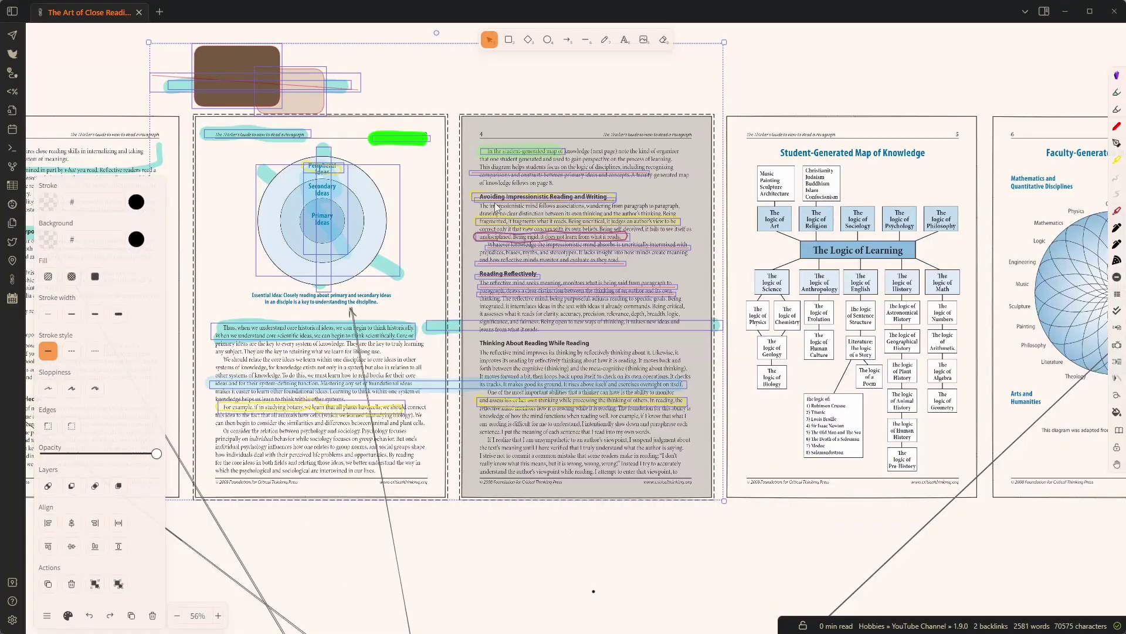
left_click(769, 68)
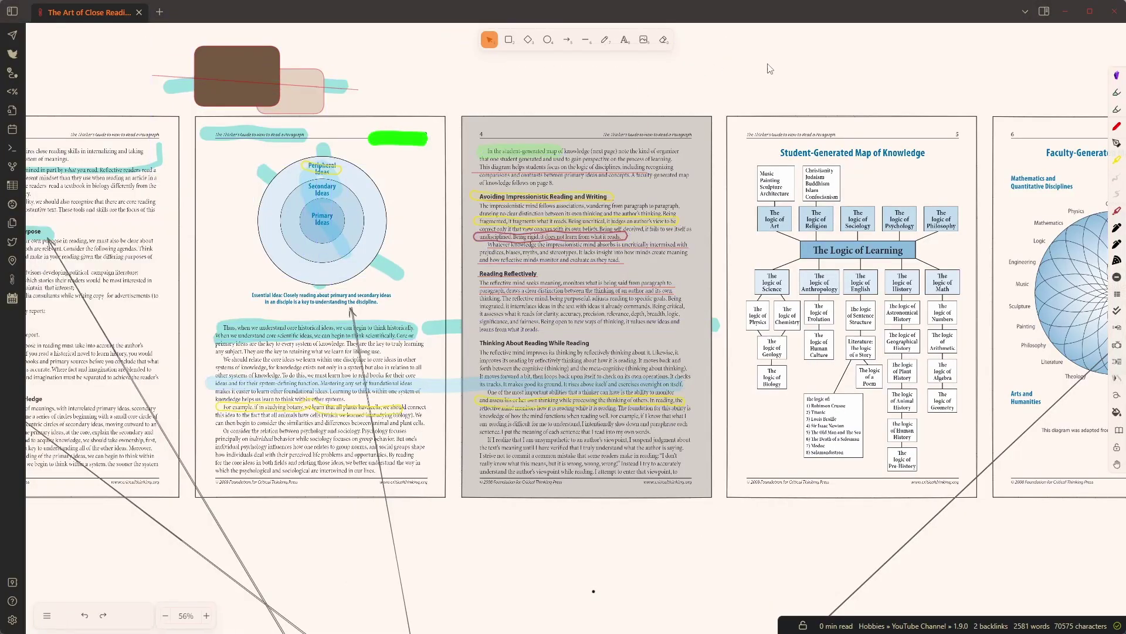